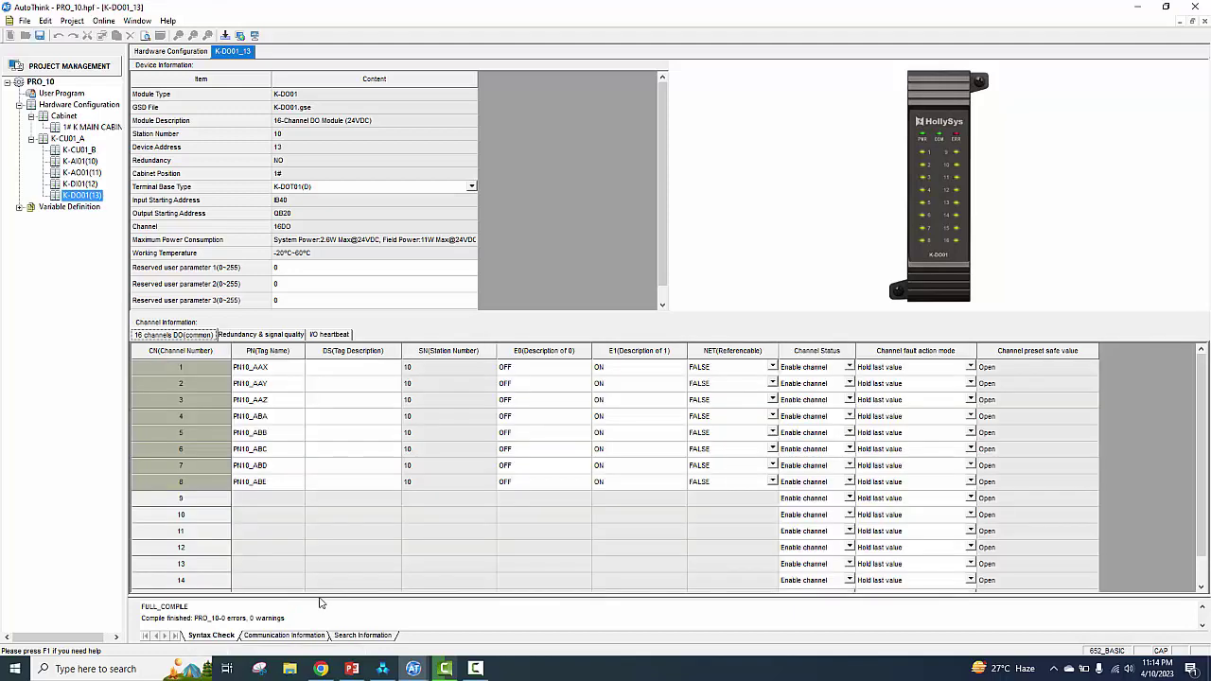
# Step: Add a Continuous Function Chart program POU named TUTORIAL under User Program with the comment "FOR AUTOMATION WORLD YOUTUBE CHANNEL"
pyautogui.moveTo(319, 595); pyautogui.dragTo(352, 496)
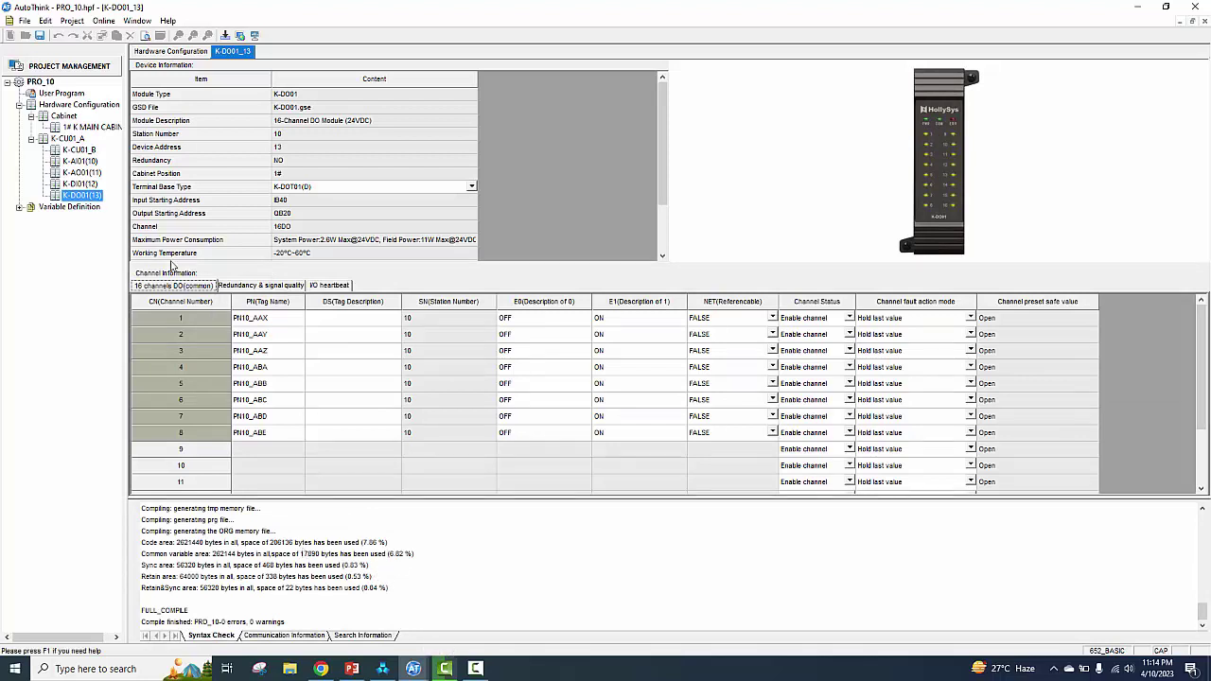
pyautogui.doubleClick(43, 95)
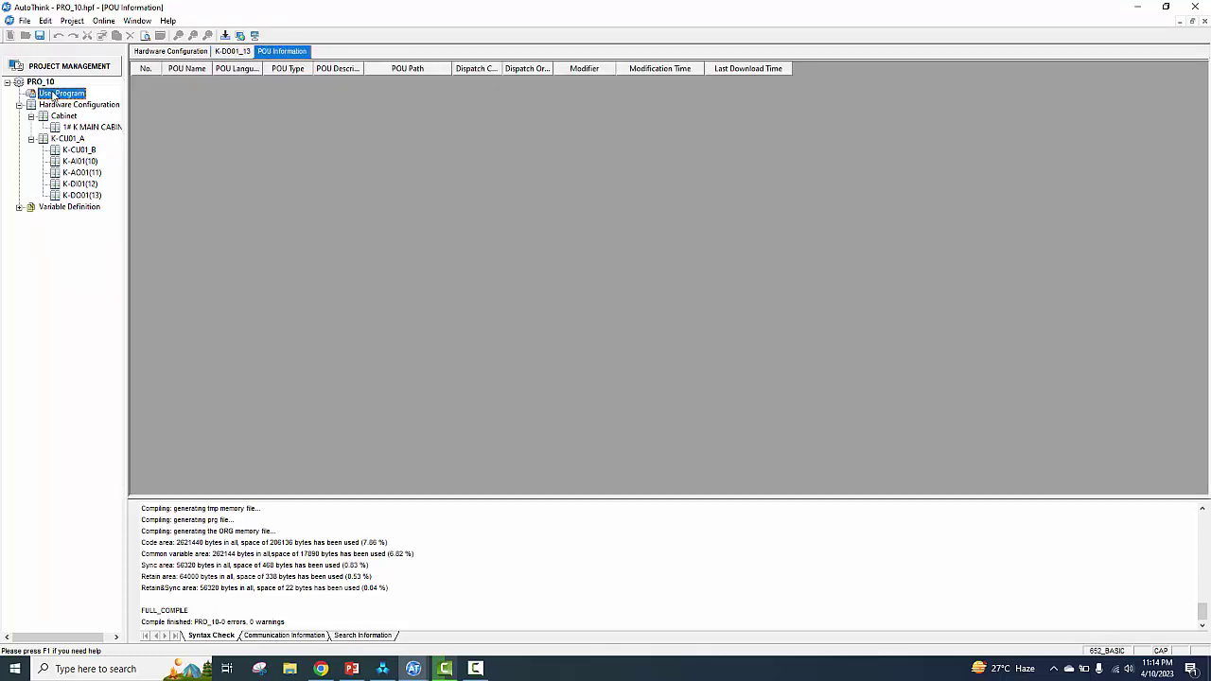
pyautogui.rightClick(55, 96)
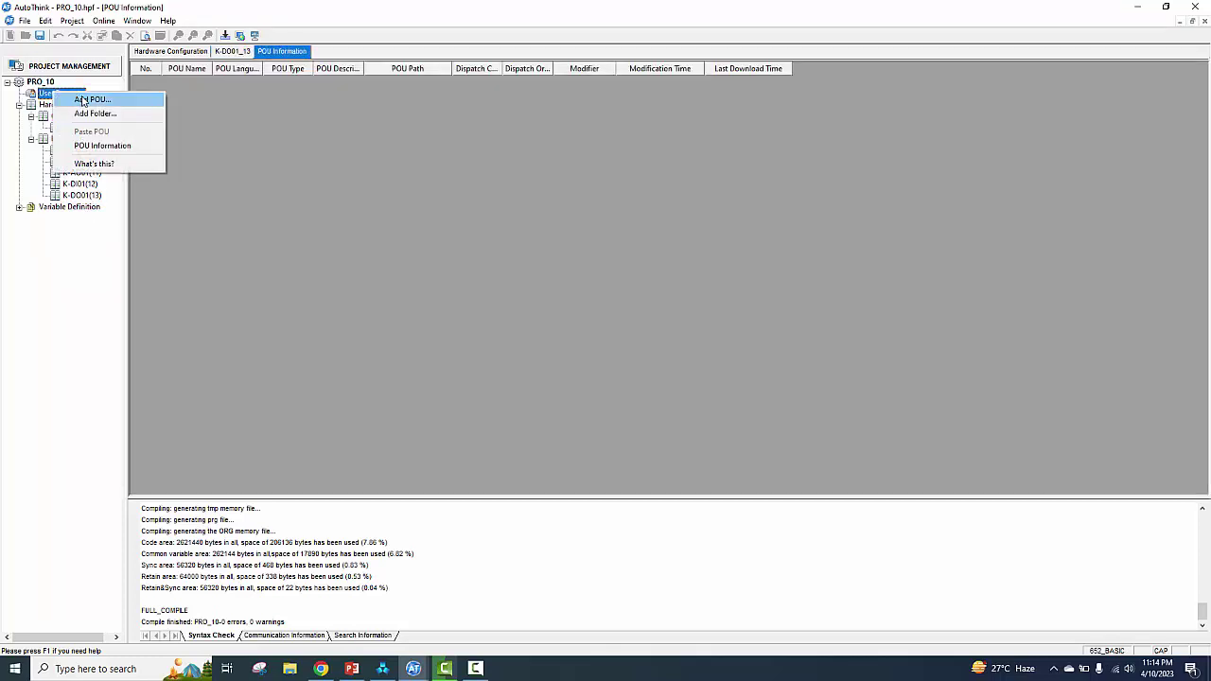
pyautogui.click(87, 101)
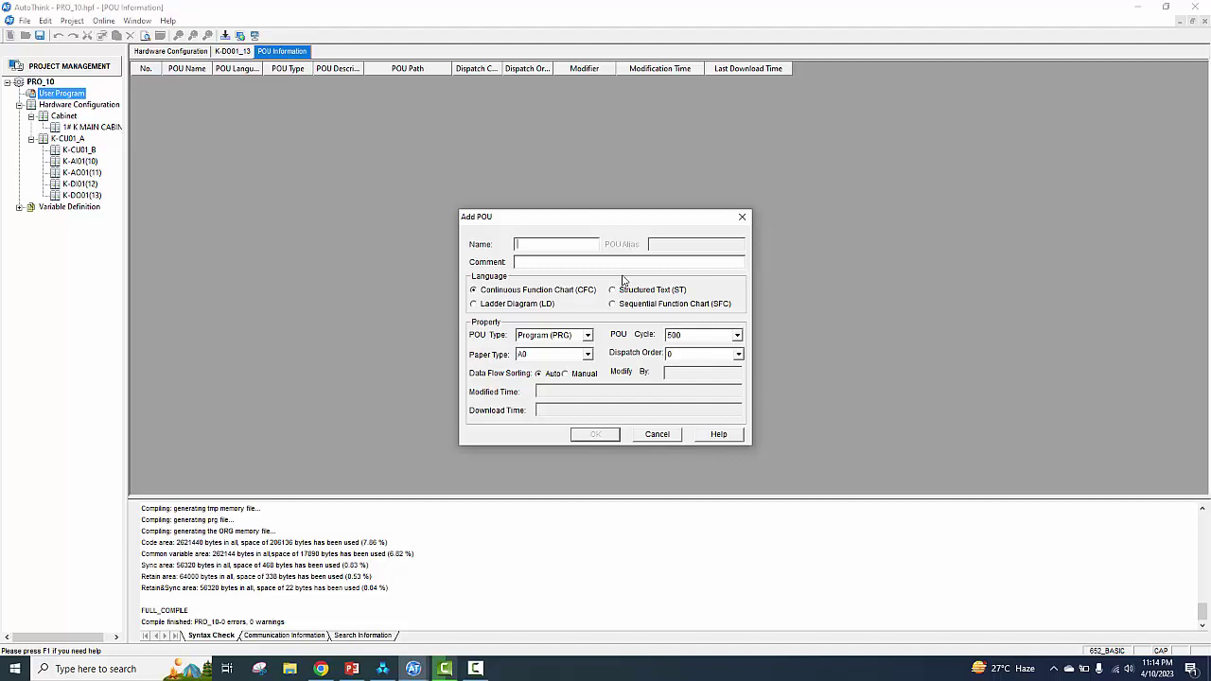
pyautogui.write('T')
pyautogui.write('AUTOMA')
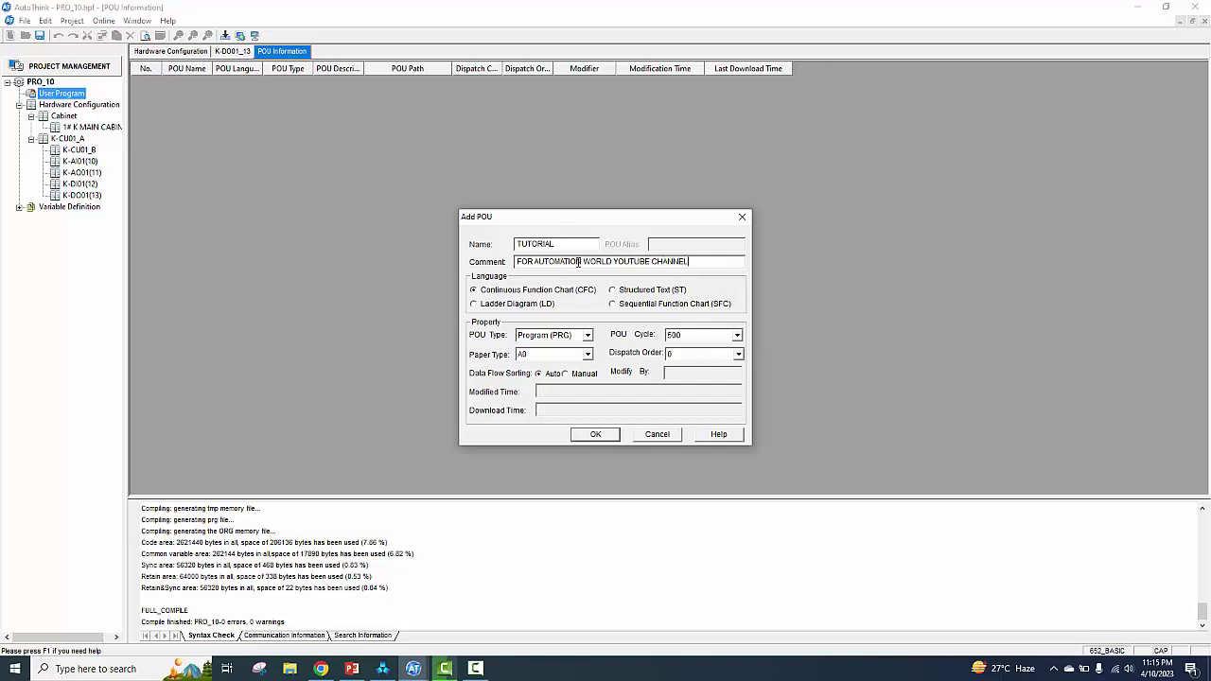
pyautogui.rightClick(576, 261)
pyautogui.click(595, 232)
pyautogui.click(593, 435)
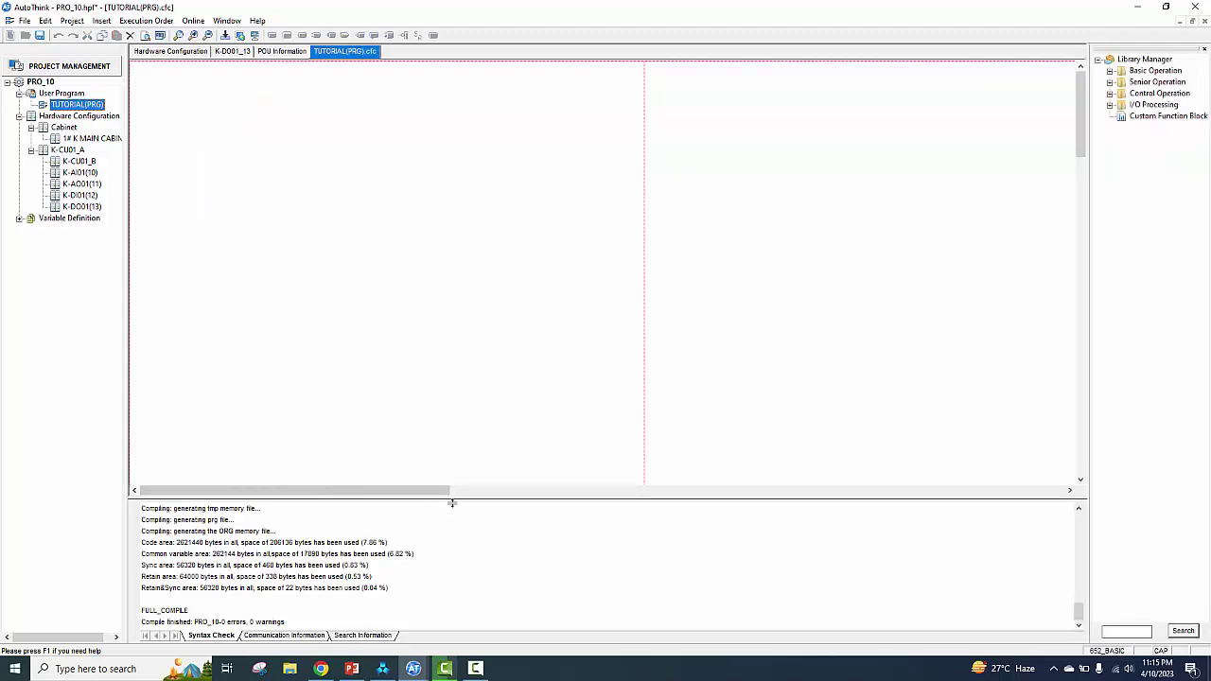
# Step: Close the K-DO01_13 and POU Information pages, keeping the TUTORIAL chart in view
pyautogui.moveTo(453, 502); pyautogui.dragTo(452, 526)
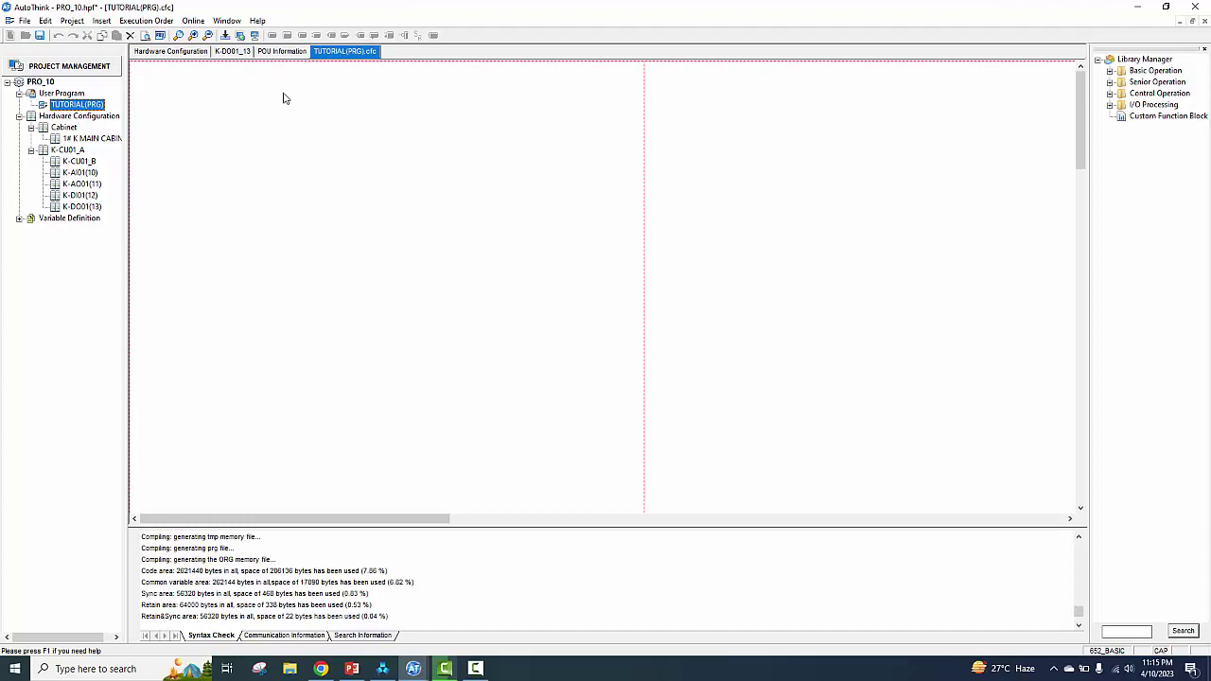
pyautogui.click(284, 53)
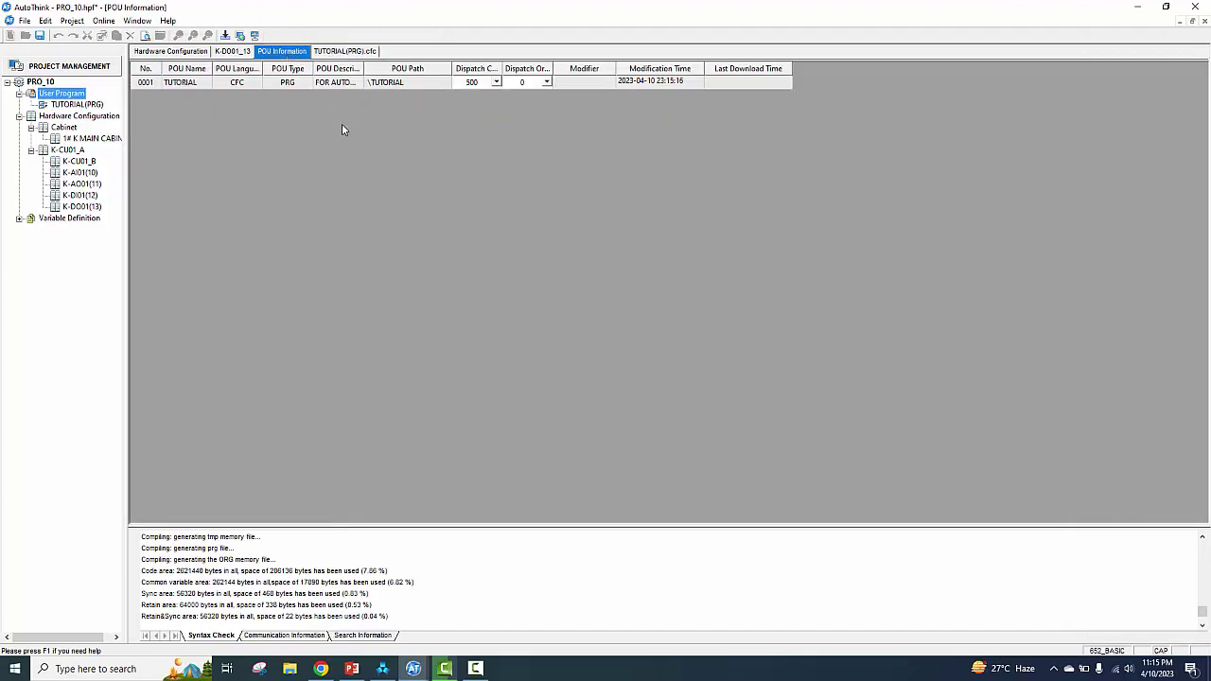
pyautogui.click(237, 53)
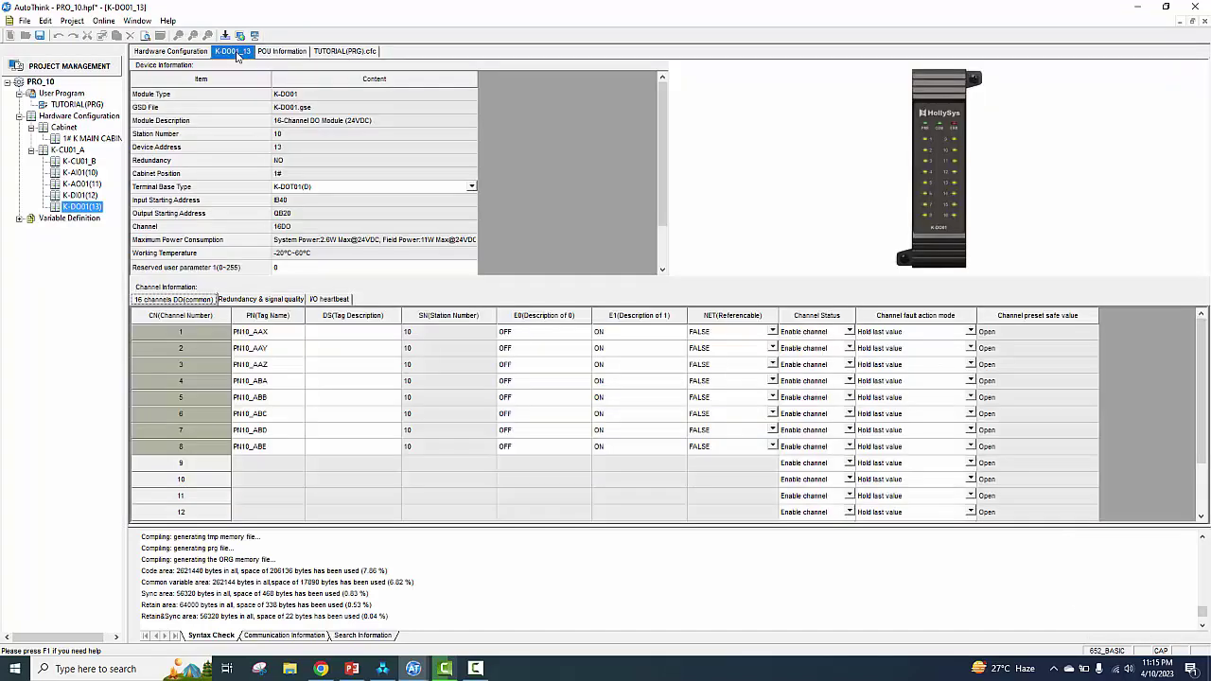
pyautogui.click(1205, 21)
pyautogui.click(293, 52)
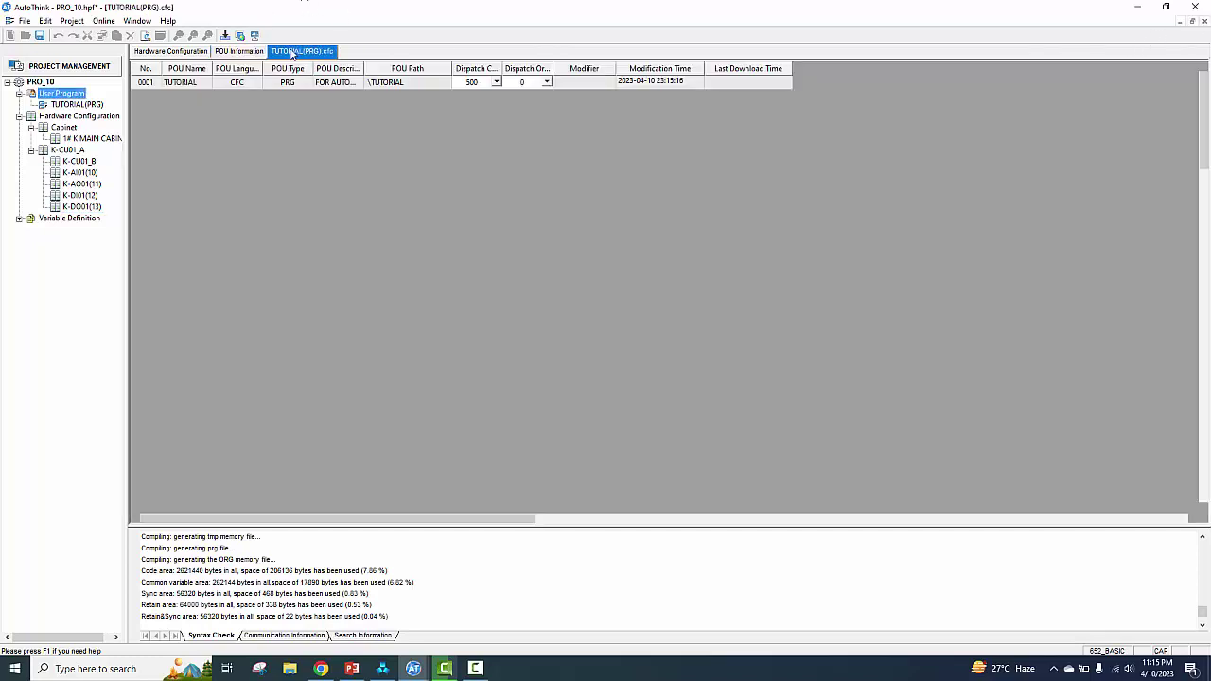
pyautogui.click(238, 52)
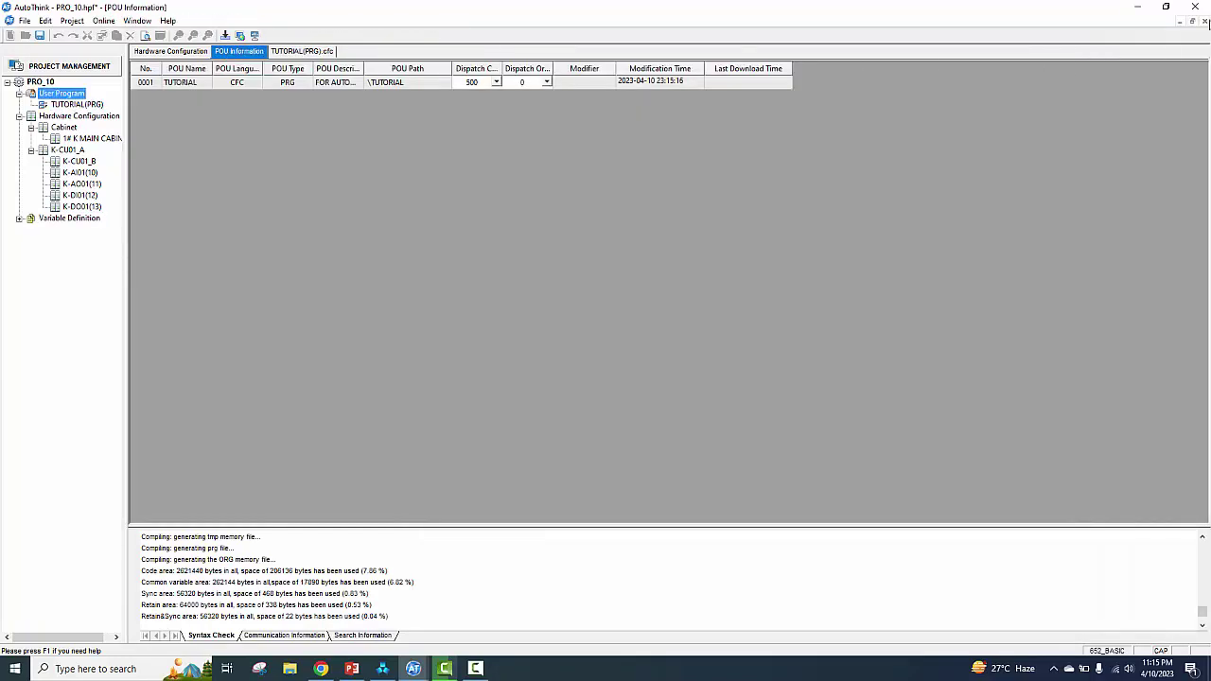
pyautogui.click(1204, 21)
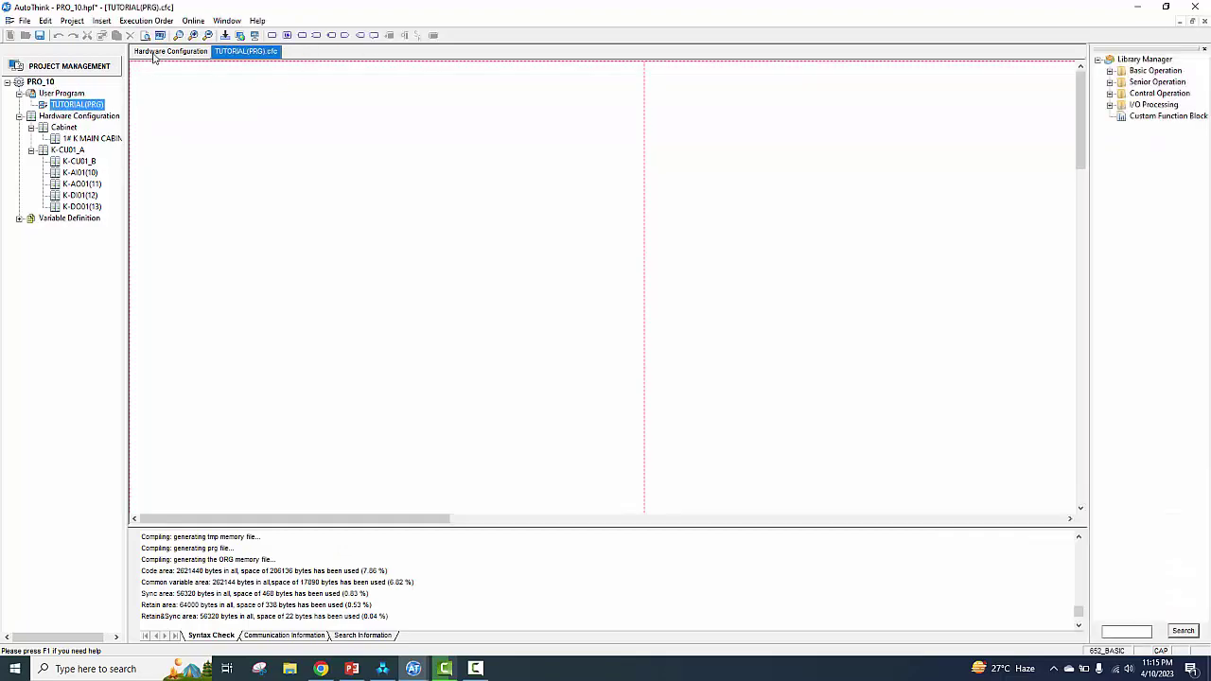
pyautogui.click(170, 51)
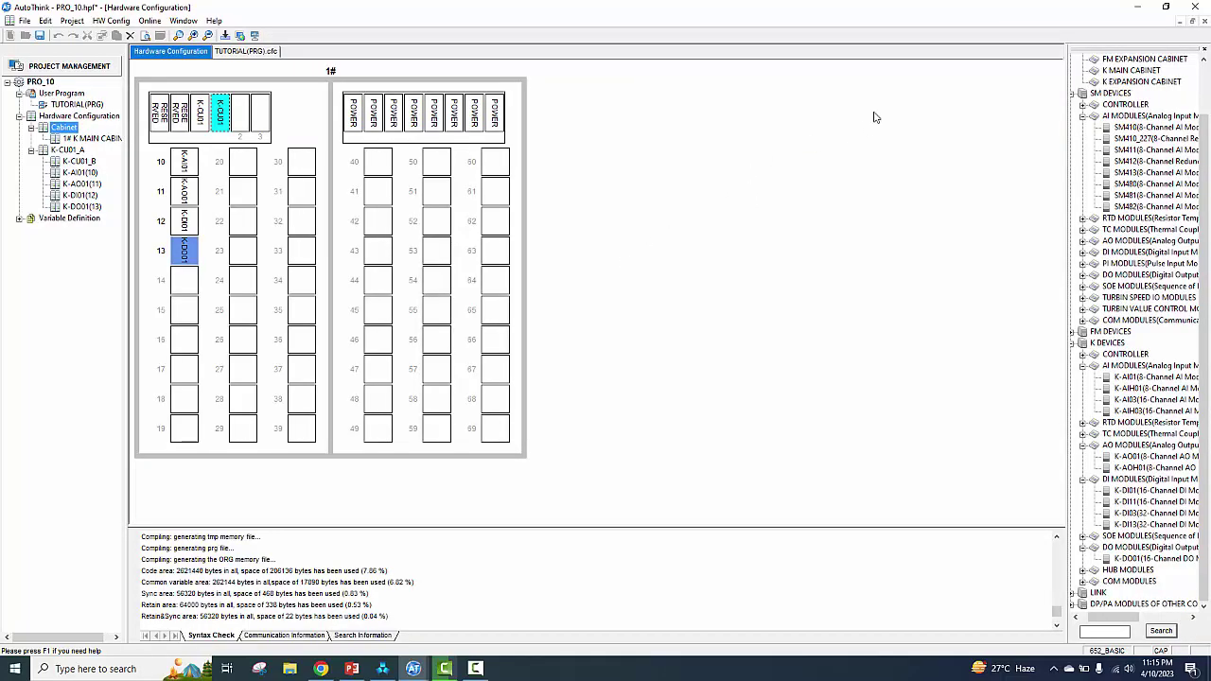
pyautogui.click(245, 52)
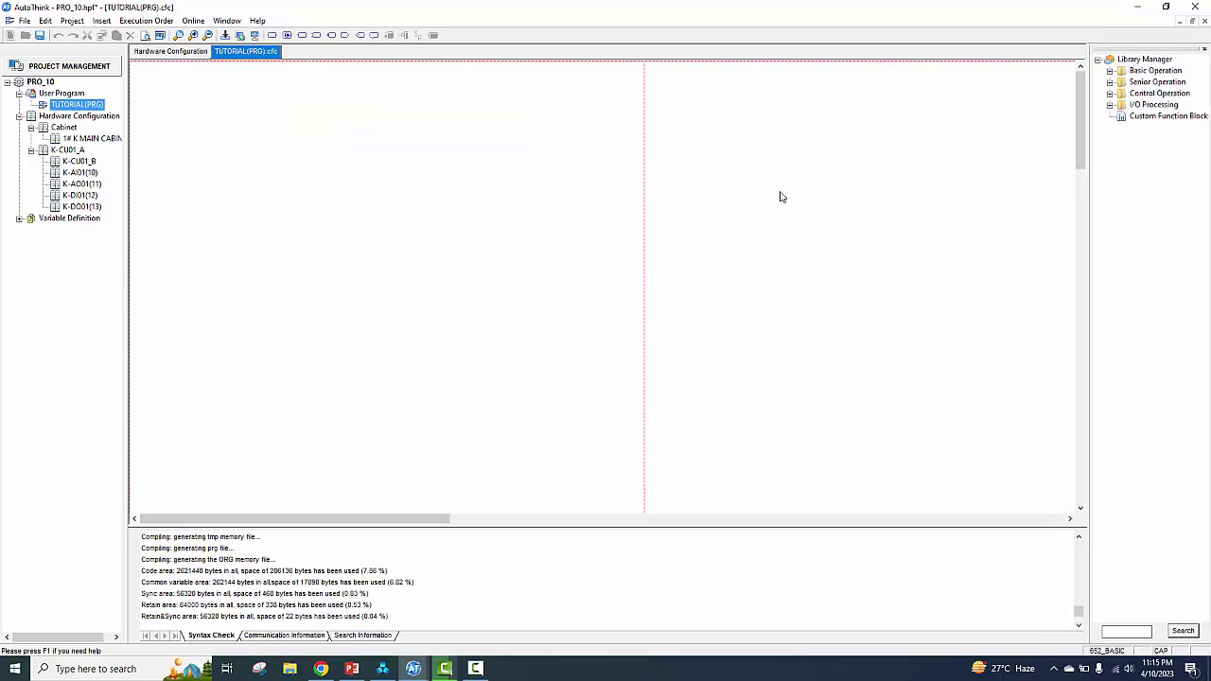
pyautogui.click(476, 668)
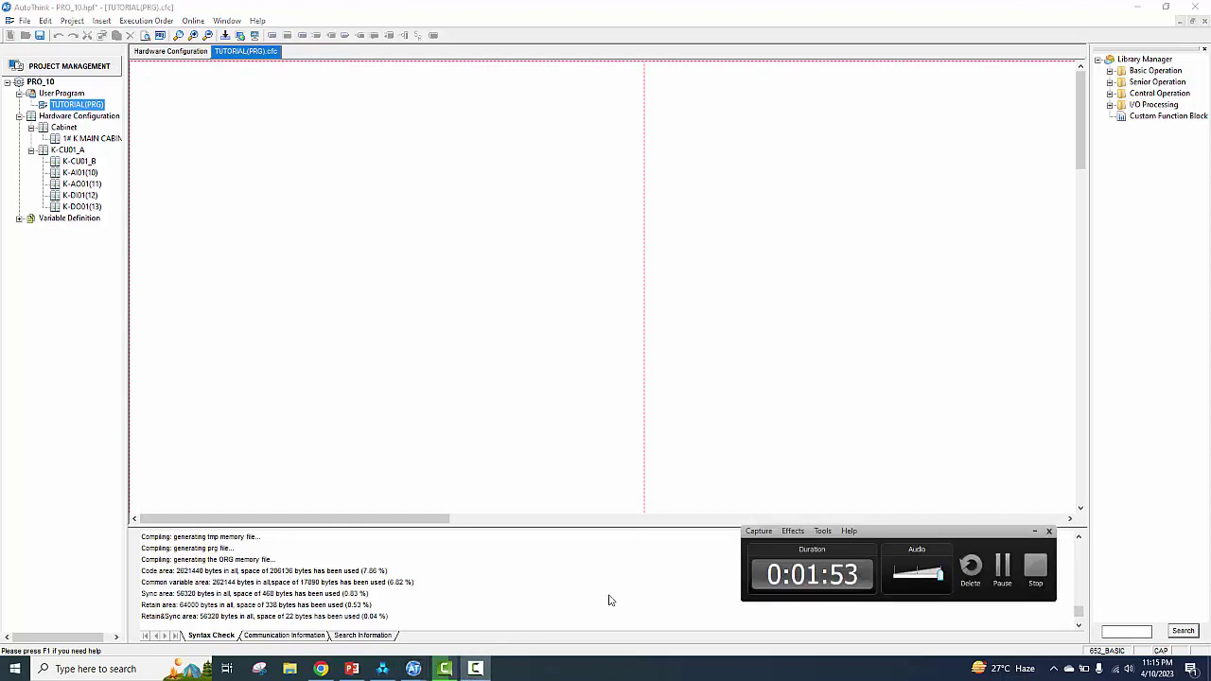
pyautogui.click(1003, 568)
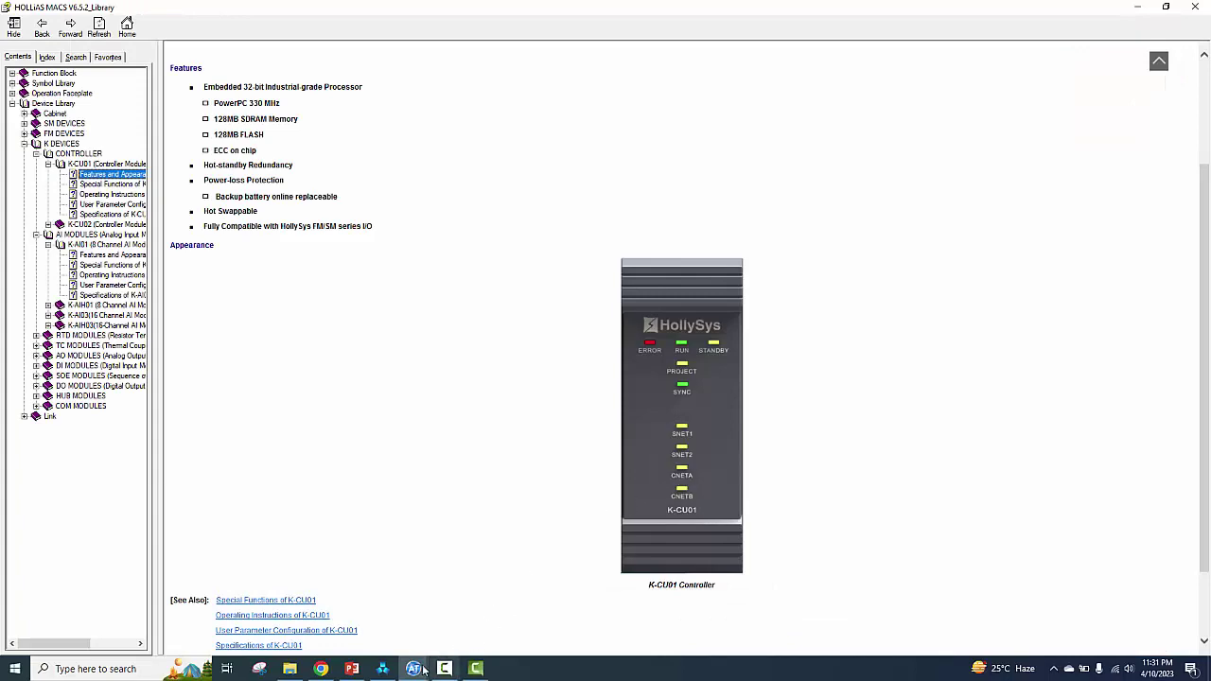
# Step: Switch to AutoThink and add a Ladder Diagram program POU named TUT_LADDER under User Program
pyautogui.click(413, 668)
pyautogui.click(360, 585)
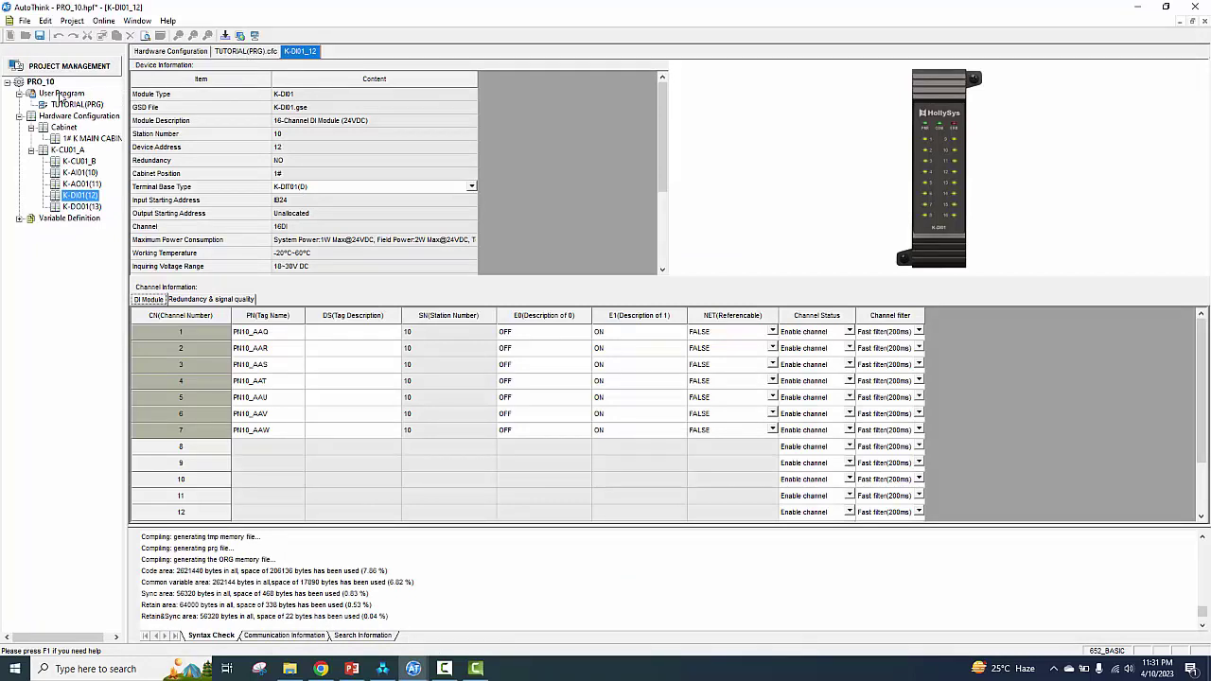
pyautogui.rightClick(60, 98)
pyautogui.click(98, 102)
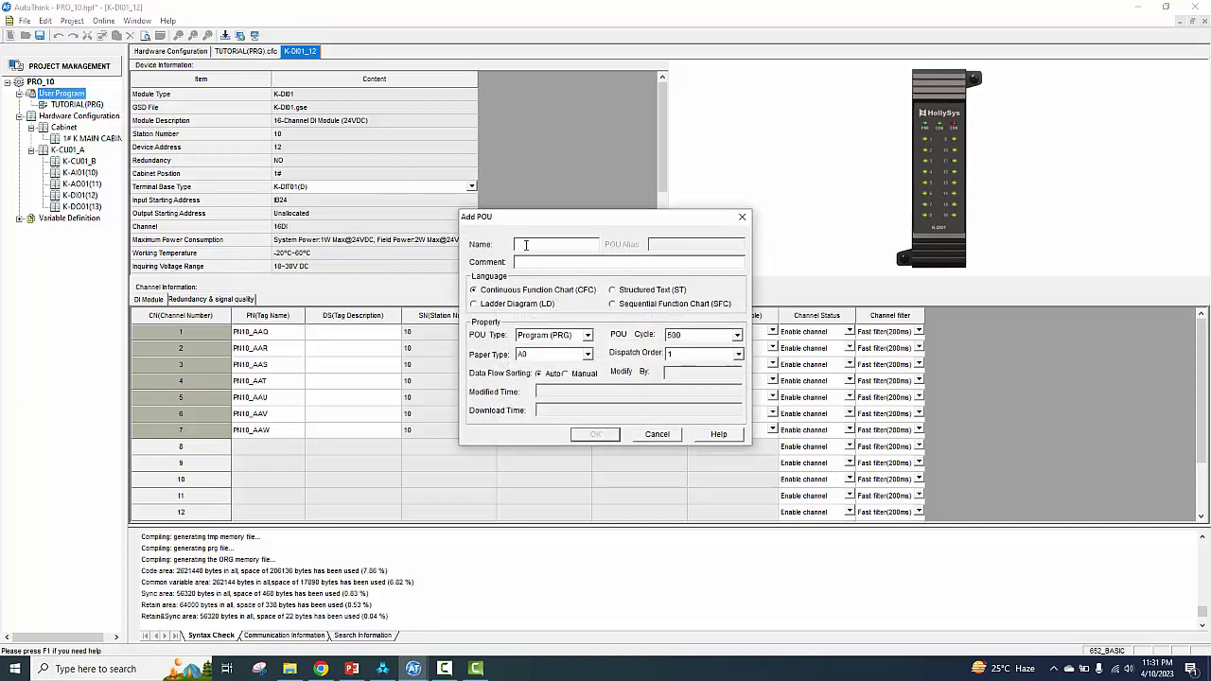
pyautogui.write('Cut')
pyautogui.press('BackSpace')
pyautogui.press('BackSpace')
pyautogui.press('BackSpace')
pyautogui.write('TUT_LADDER')
pyautogui.click(475, 305)
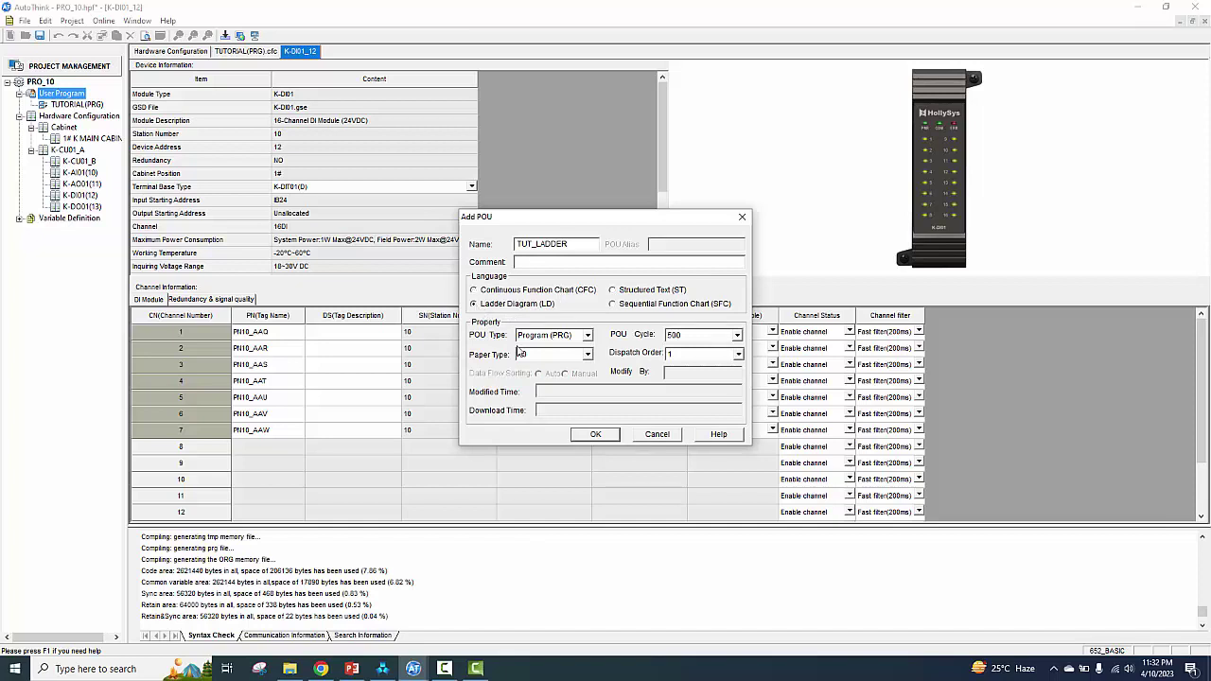
pyautogui.click(593, 435)
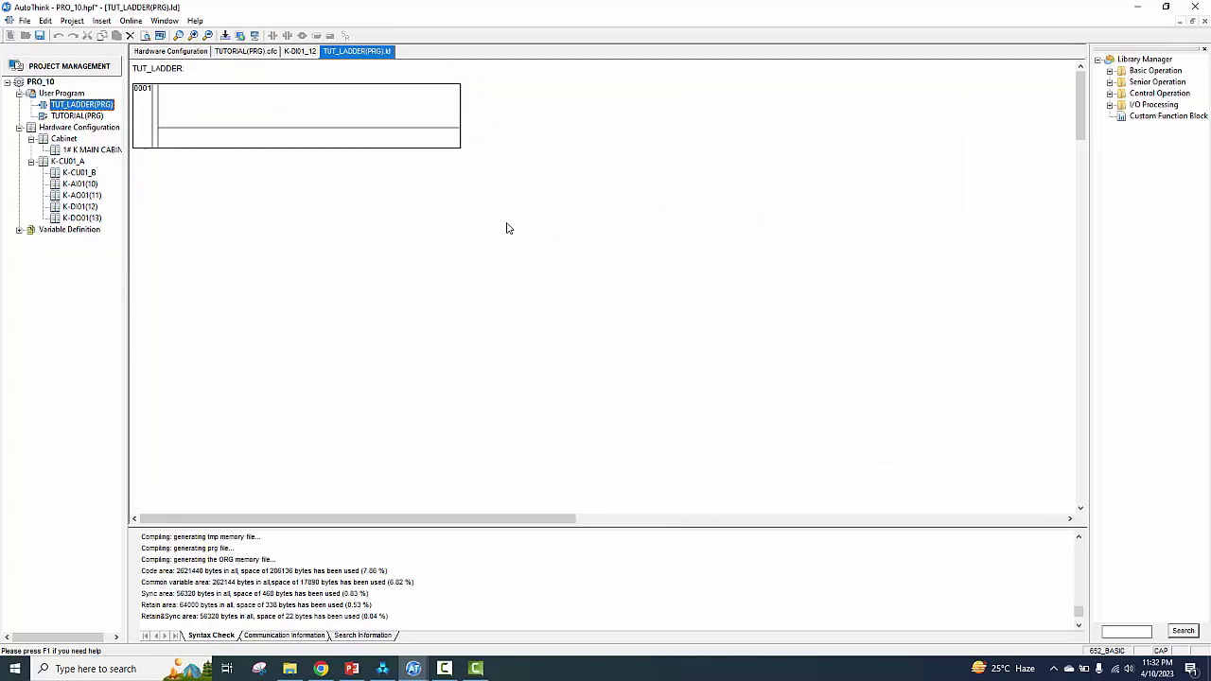
pyautogui.click(197, 131)
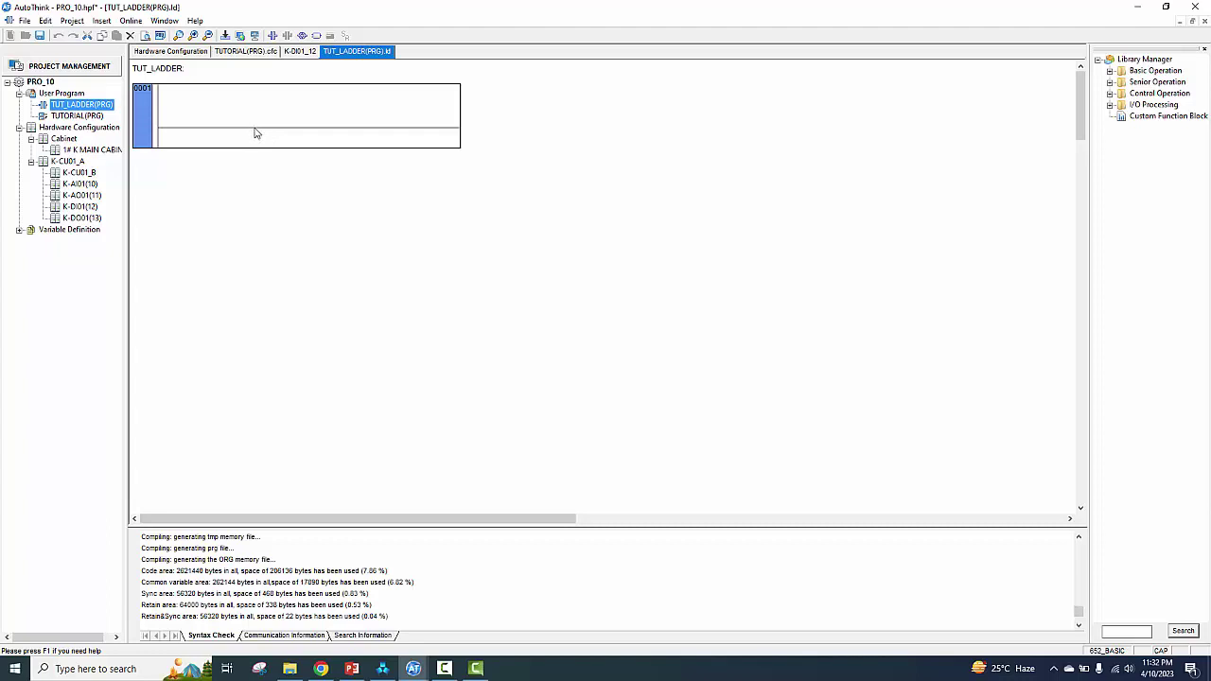
# Step: Set the tag descriptions of K-DI01(12) channels 1 and 2 to ON PUSH and OFF PUSH
pyautogui.doubleClick(85, 208)
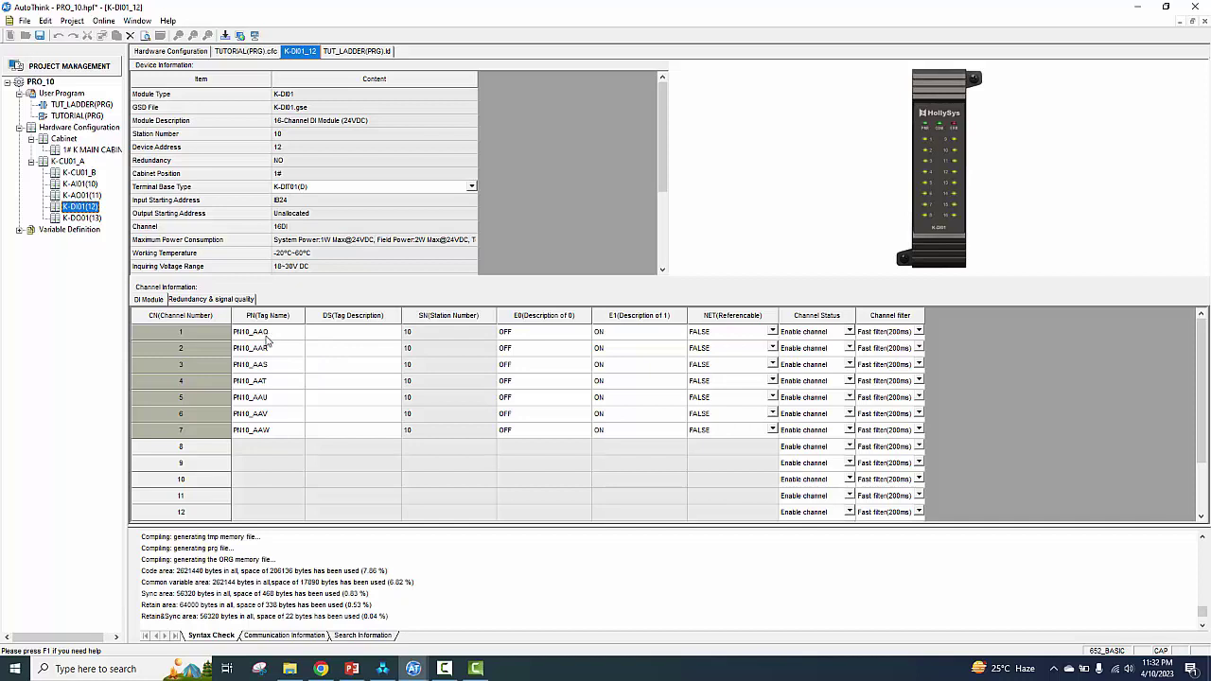
pyautogui.click(319, 336)
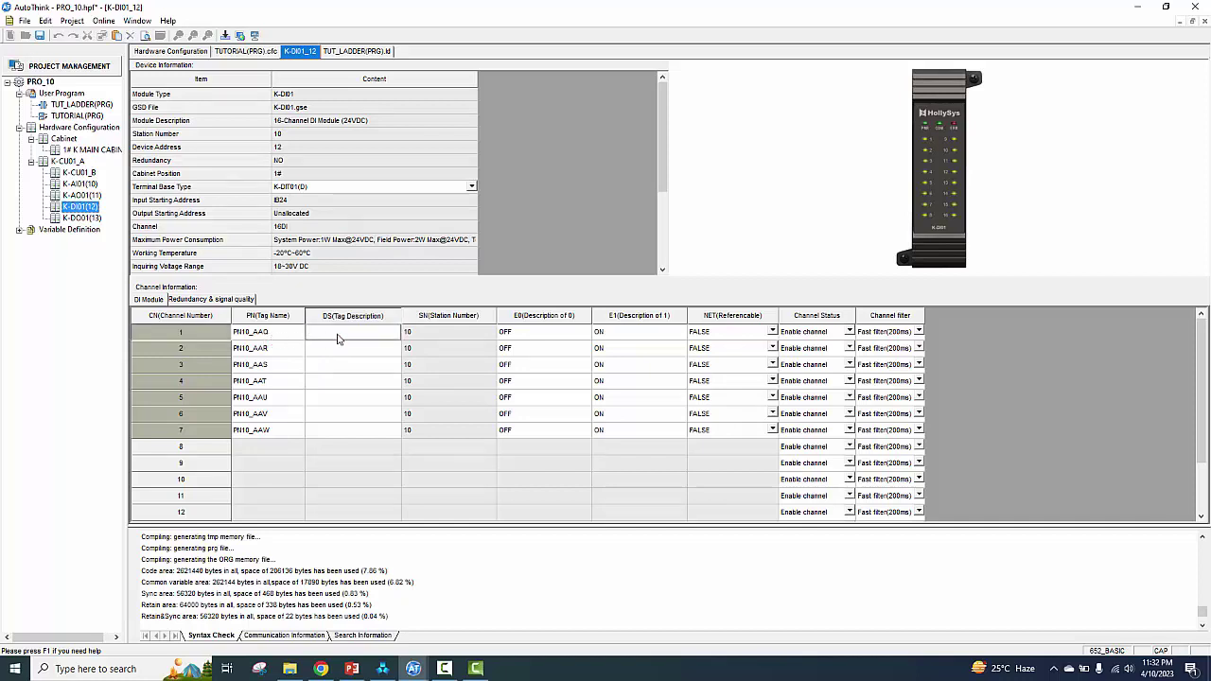
pyautogui.write('ON PUSH')
pyautogui.press('Return')
pyautogui.doubleClick(336, 349)
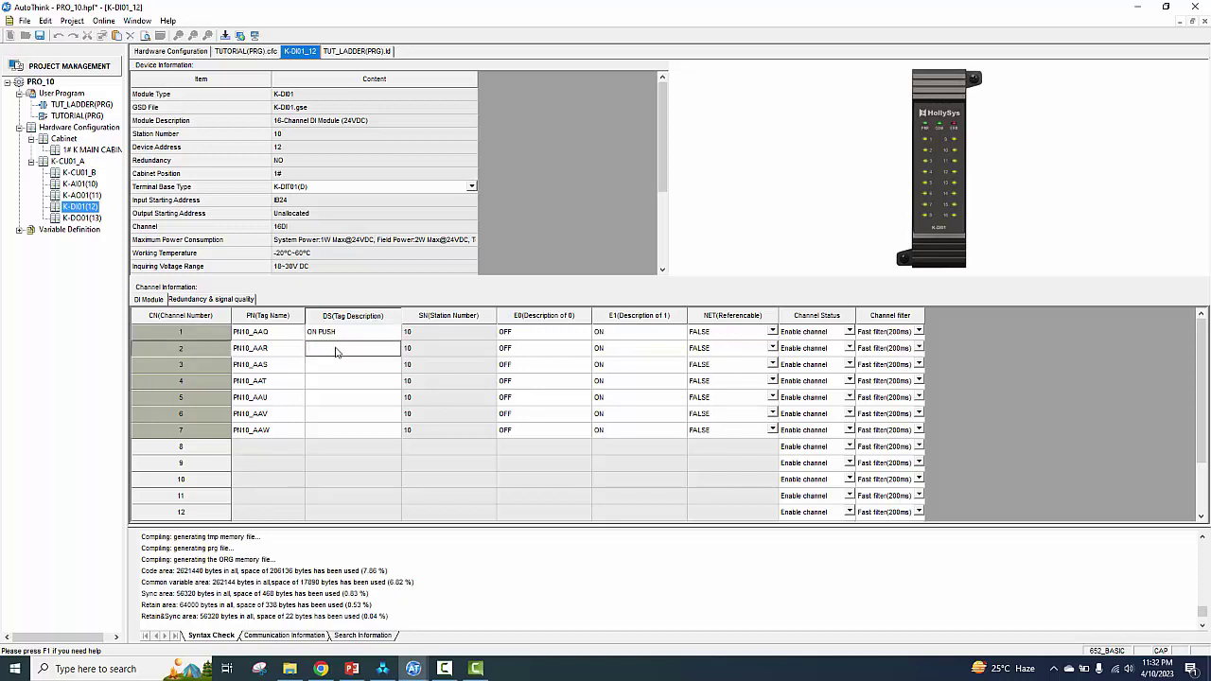
pyautogui.write('OFF PUSH')
pyautogui.click(366, 366)
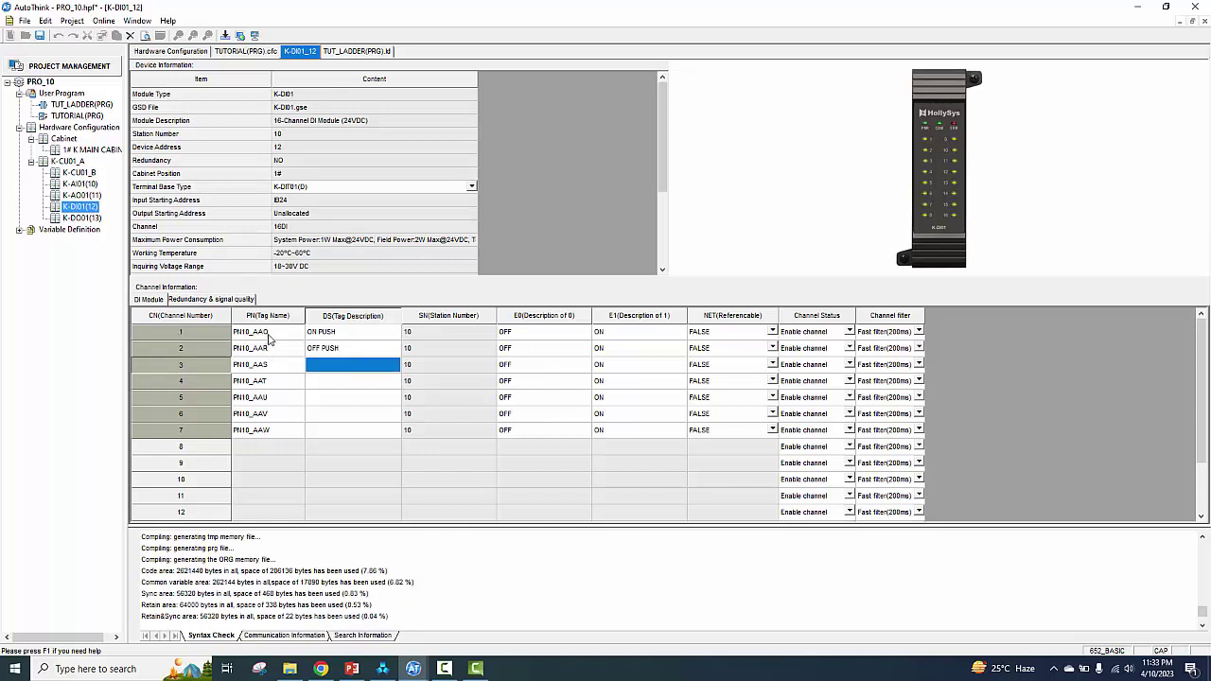
# Step: Rename the tag of channel 1 on the K-DI01(12) module as DI_00
pyautogui.doubleClick(273, 338)
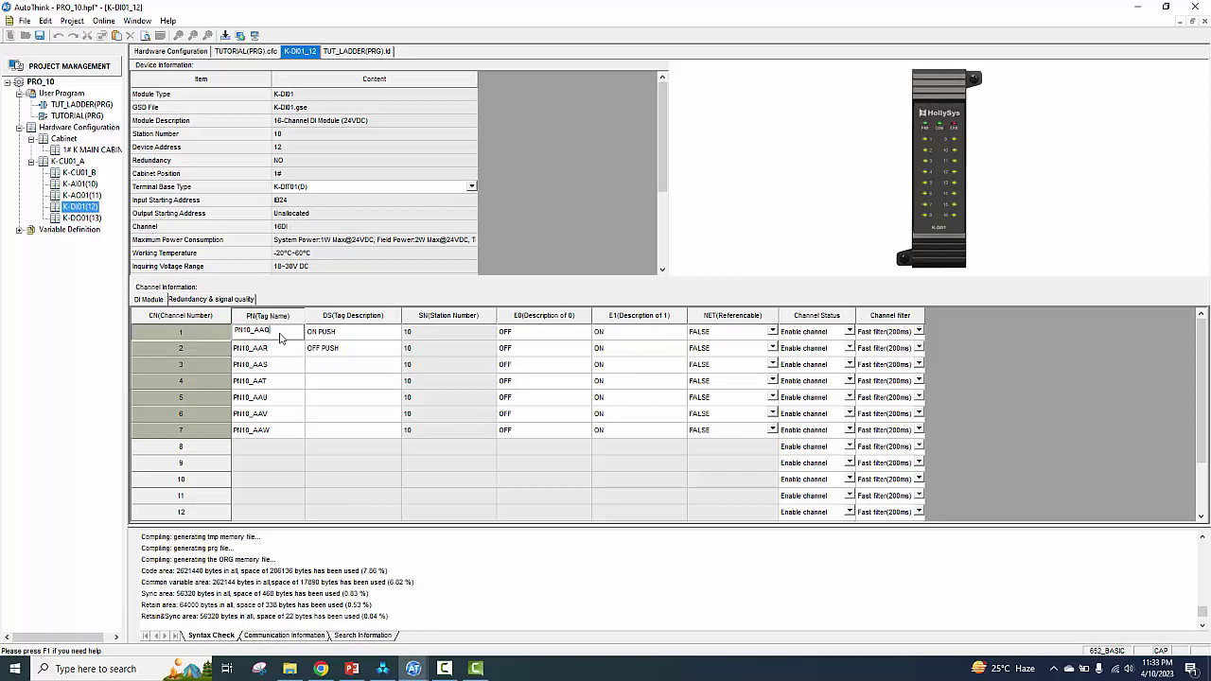
pyautogui.press('BackSpace')
pyautogui.press('BackSpace')
pyautogui.press('BackSpace')
pyautogui.press('BackSpace')
pyautogui.press('BackSpace')
pyautogui.press('BackSpace')
pyautogui.press('BackSpace')
pyautogui.write('DI_0')
# Step: Rename the tag of channel 2 on the K-DI01(12) module as DI_01
pyautogui.click(268, 349)
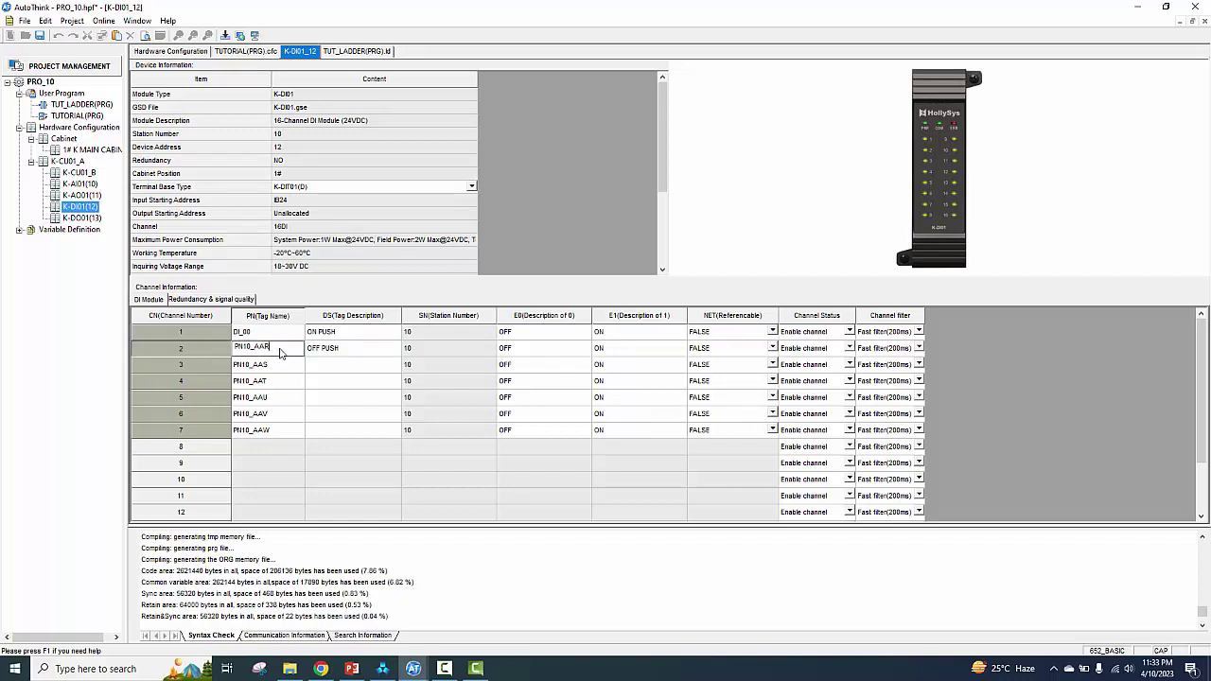
pyautogui.press('BackSpace')
pyautogui.press('BackSpace')
pyautogui.press('BackSpace')
pyautogui.press('BackSpace')
pyautogui.press('BackSpace')
pyautogui.press('BackSpace')
pyautogui.press('BackSpace')
pyautogui.press('BackSpace')
pyautogui.write('DI_0')
pyautogui.press('Return')
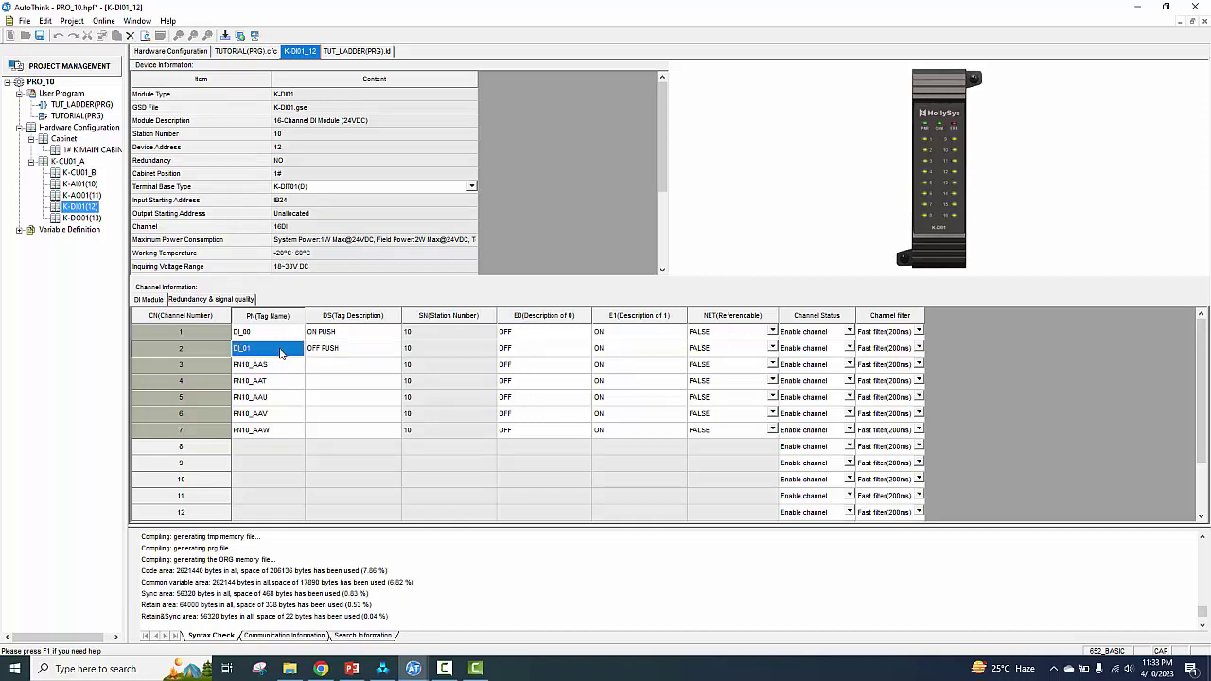
pyautogui.click(304, 370)
pyautogui.click(331, 356)
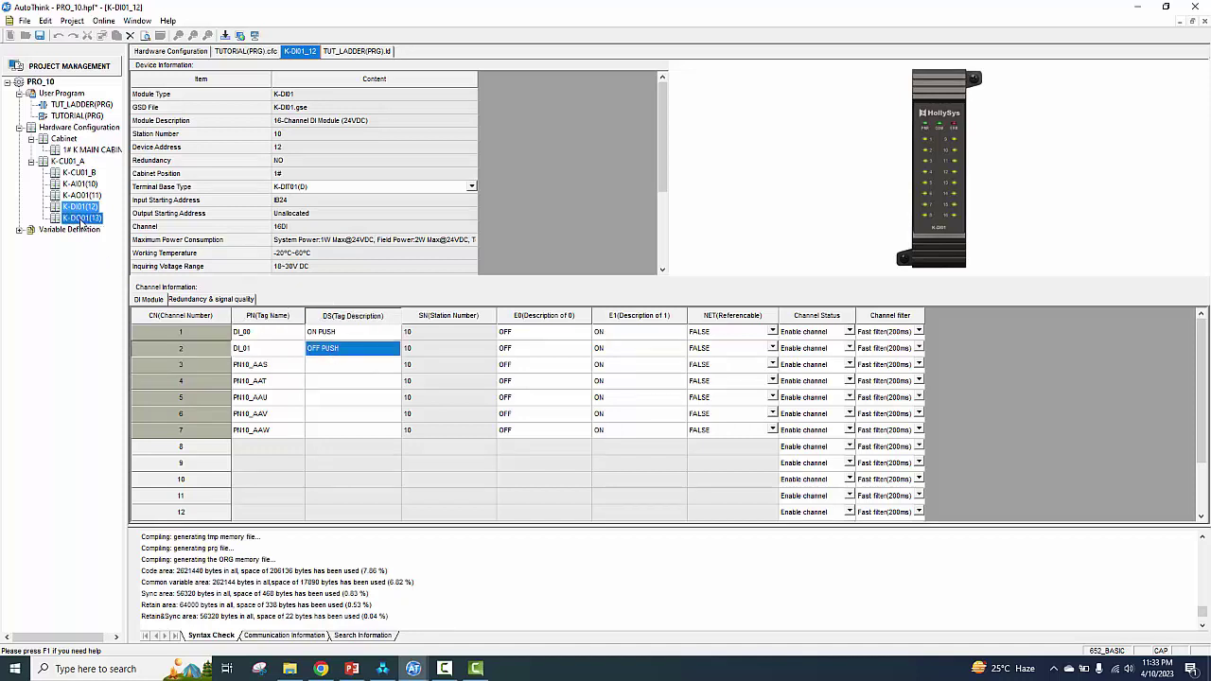
# Step: Set channel 1 of the K-DO01(13) module to tag name DO_00 with the description MOTOR
pyautogui.doubleClick(83, 218)
pyautogui.doubleClick(261, 333)
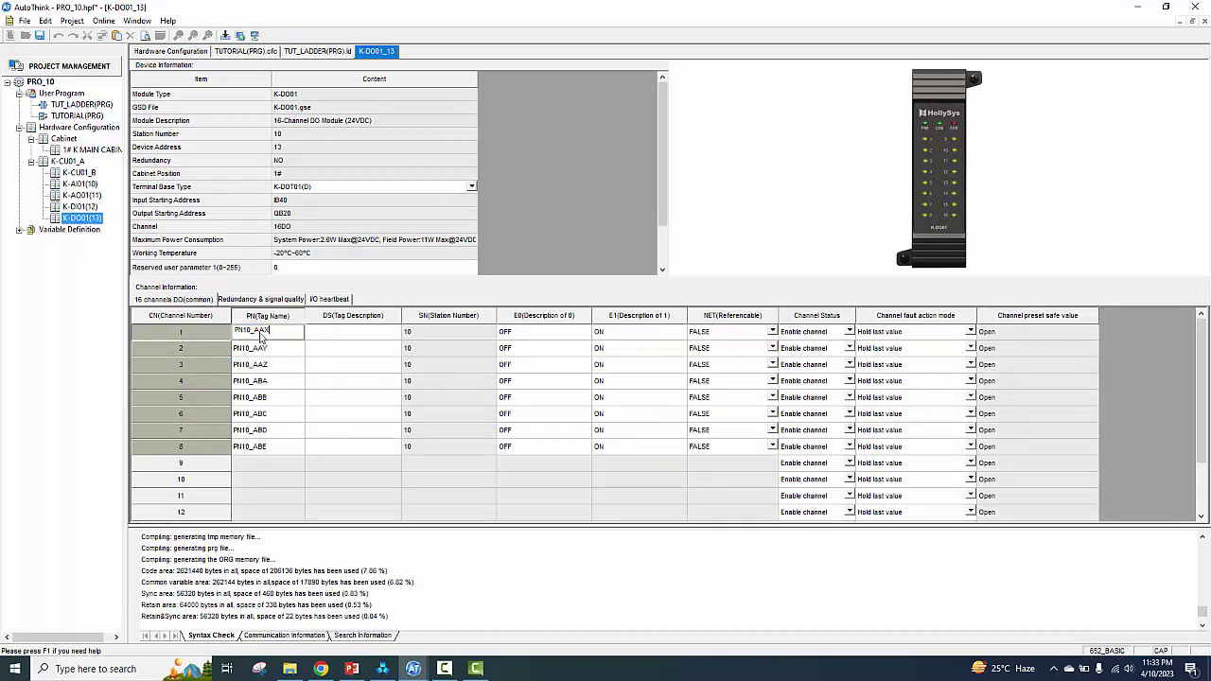
pyautogui.moveTo(270, 333); pyautogui.dragTo(233, 336)
pyautogui.write('DO_00')
pyautogui.click(339, 337)
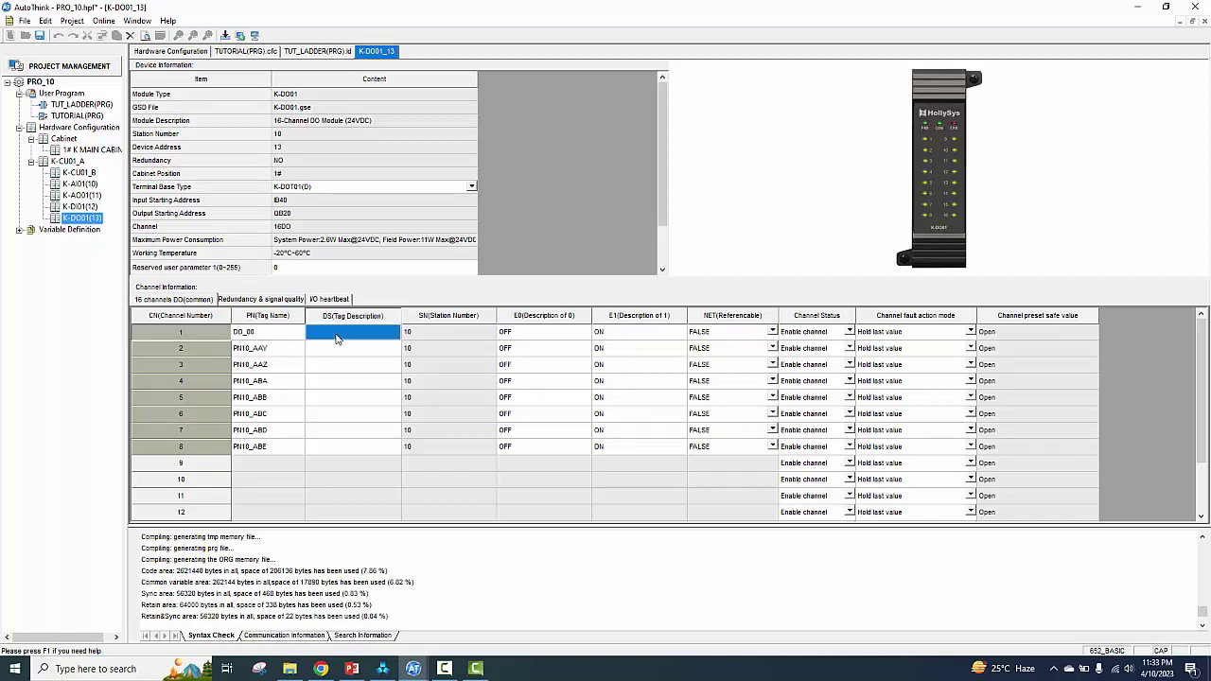
pyautogui.write('MO')
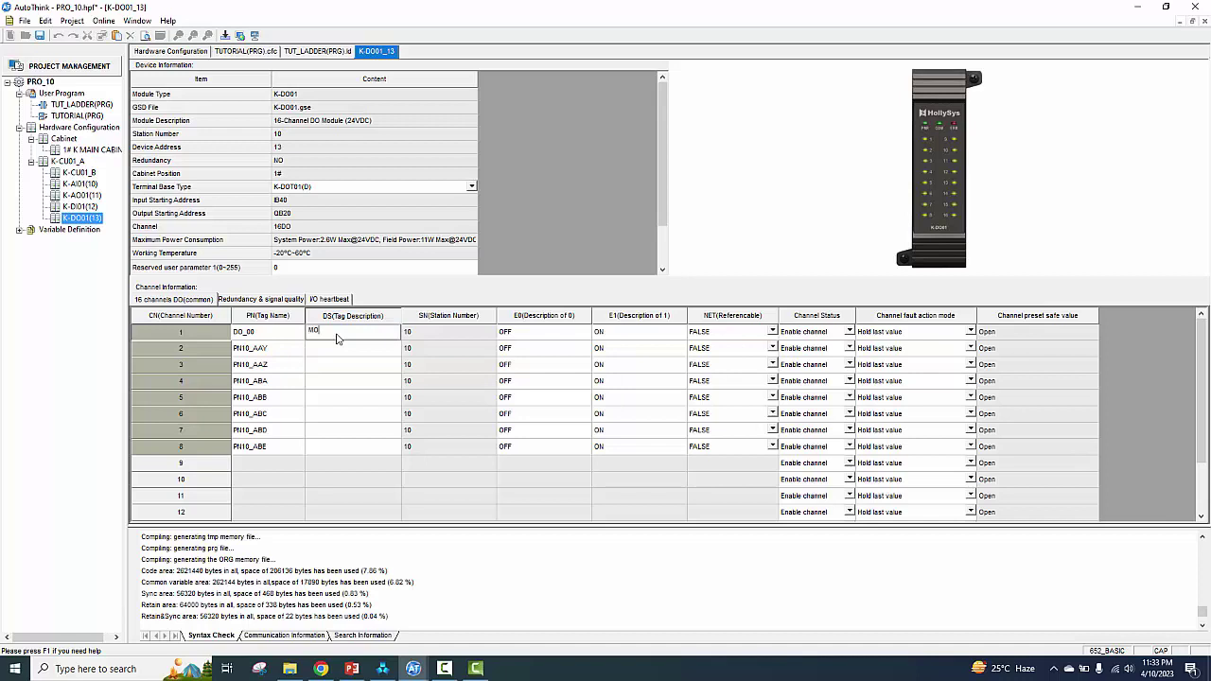
pyautogui.write('TOR')
pyautogui.click(336, 350)
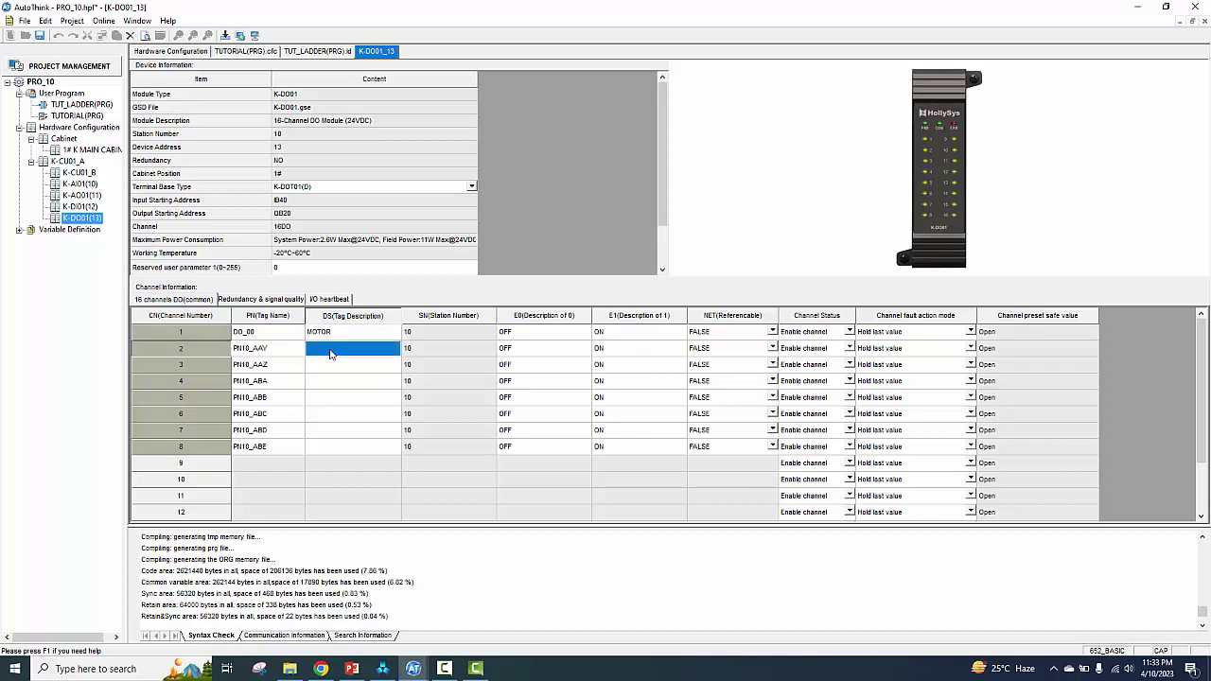
# Step: Change the tag description of channel 1 on the K-DI01(12) module to ON_PUSH
pyautogui.click(81, 207)
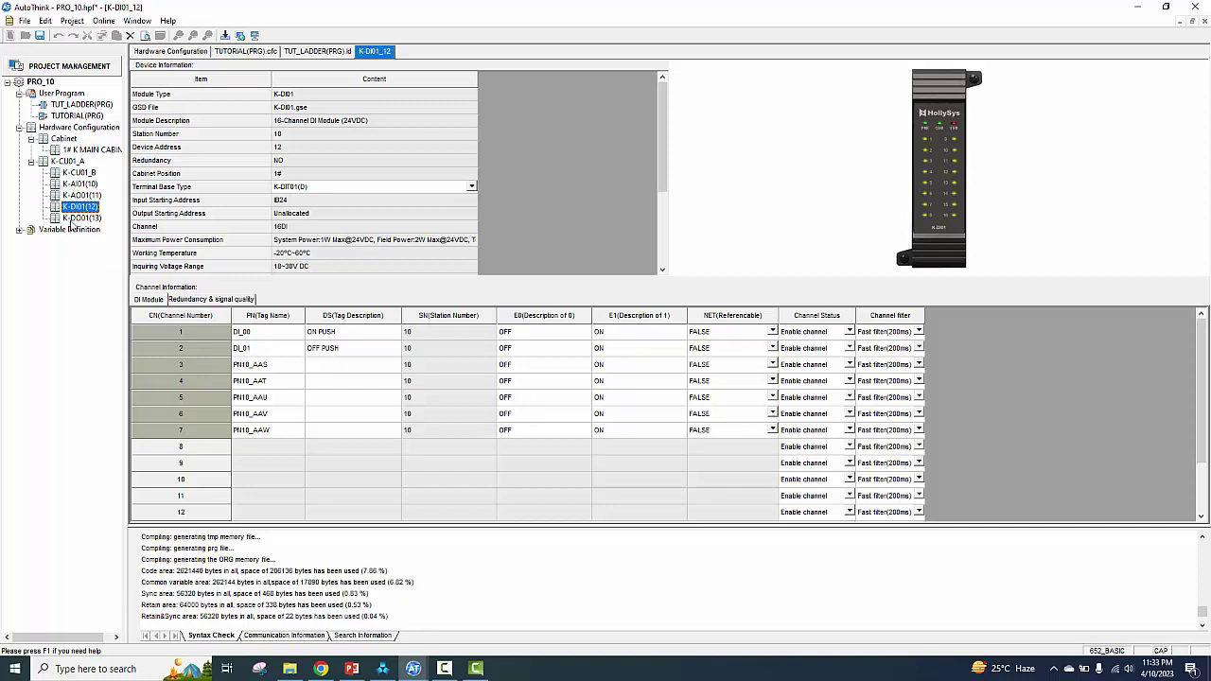
pyautogui.click(317, 51)
pyautogui.click(374, 51)
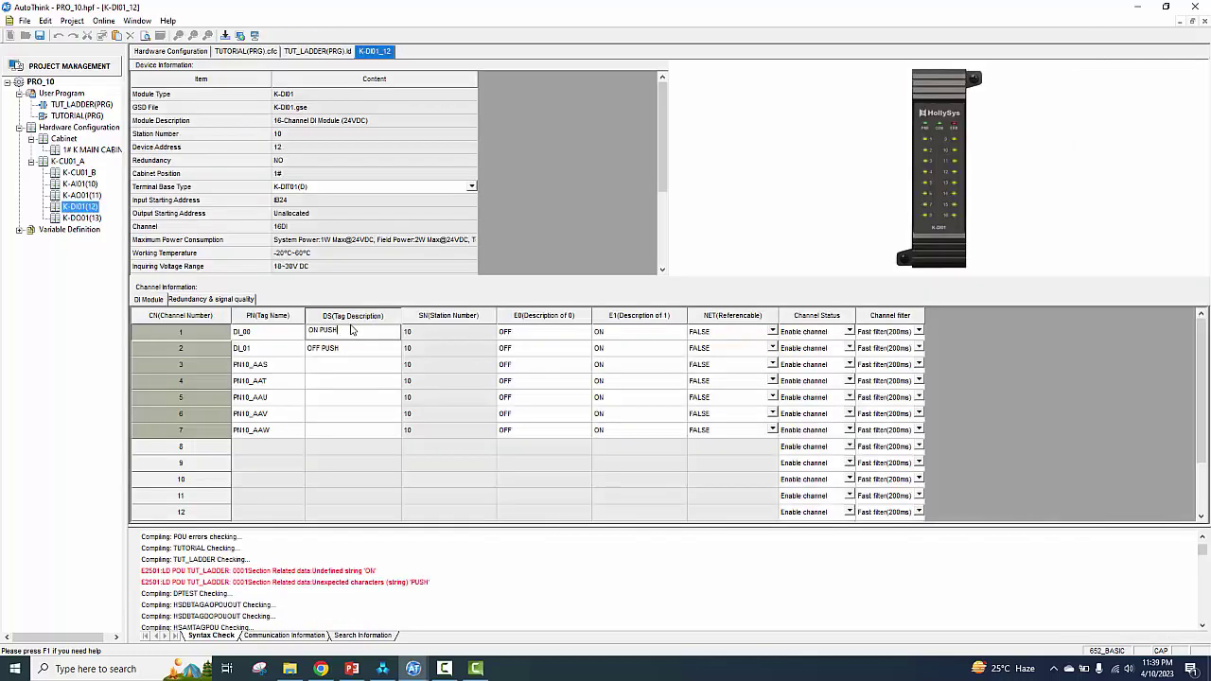
pyautogui.press('BackSpace')
pyautogui.press('BackSpace')
pyautogui.press('BackSpace')
pyautogui.write('_PUSH')
# Step: Change the tag description of channel 2 on the K-DI01(12) module to OFF_PUSH
pyautogui.click(342, 349)
pyautogui.click(346, 353)
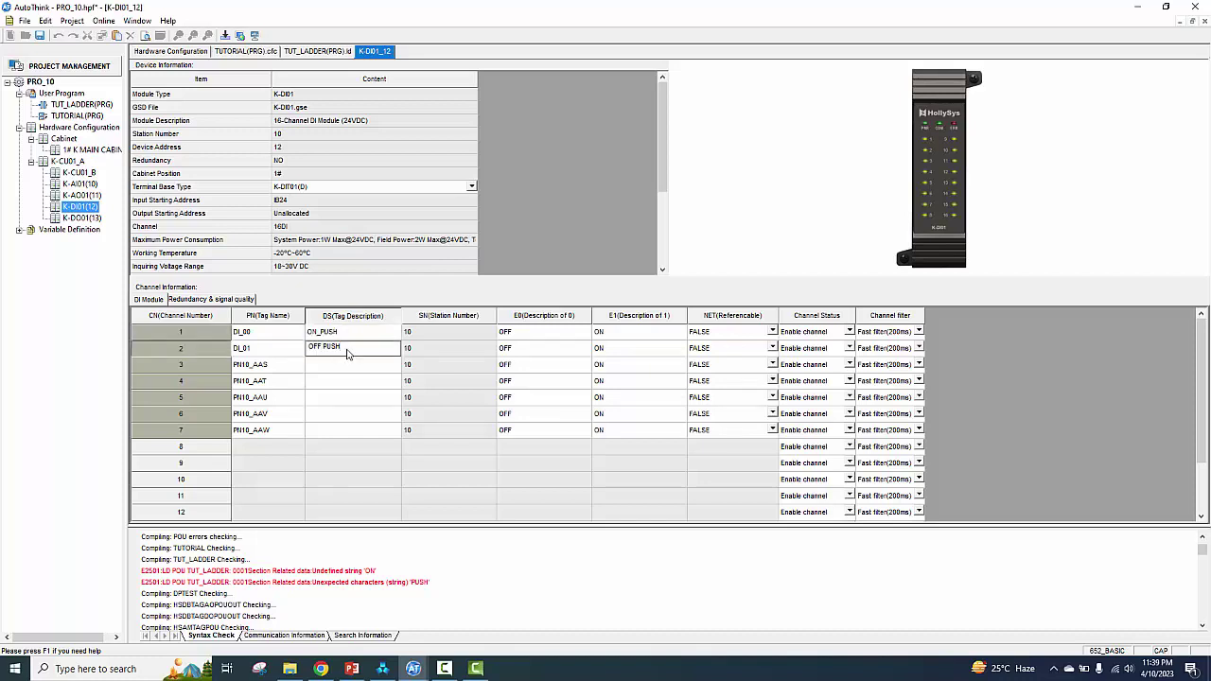
pyautogui.press('BackSpace')
pyautogui.press('BackSpace')
pyautogui.press('BackSpace')
pyautogui.write('_PUSH')
pyautogui.click(336, 371)
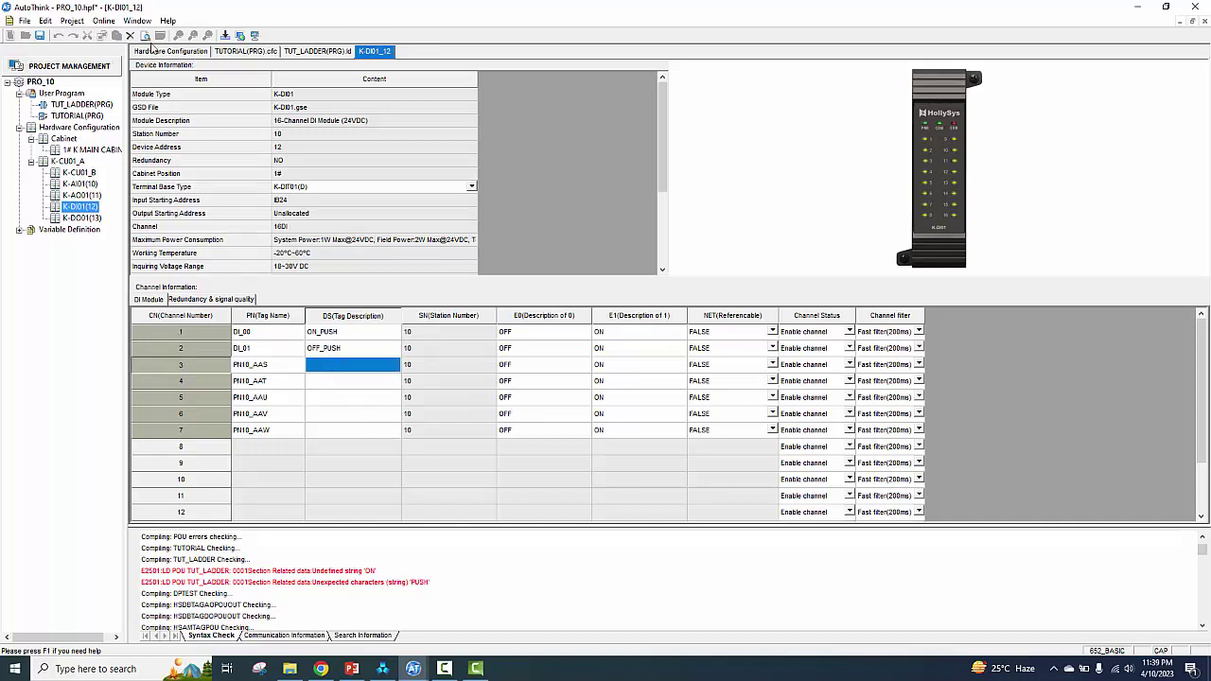
# Step: Rename the first contact in section 0001 of TUT_LADDER to ON_PUSH and declare it as a global BOOL variable
pyautogui.click(305, 54)
pyautogui.click(189, 121)
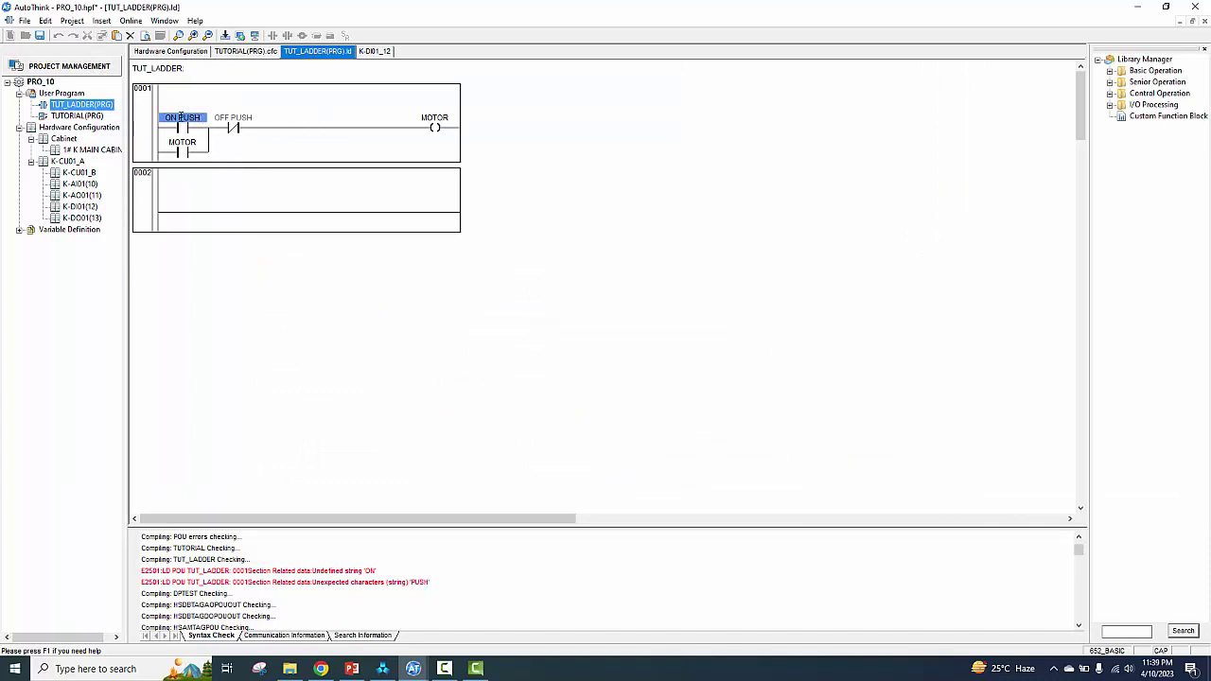
pyautogui.press('BackSpace')
pyautogui.write('_')
pyautogui.click(240, 128)
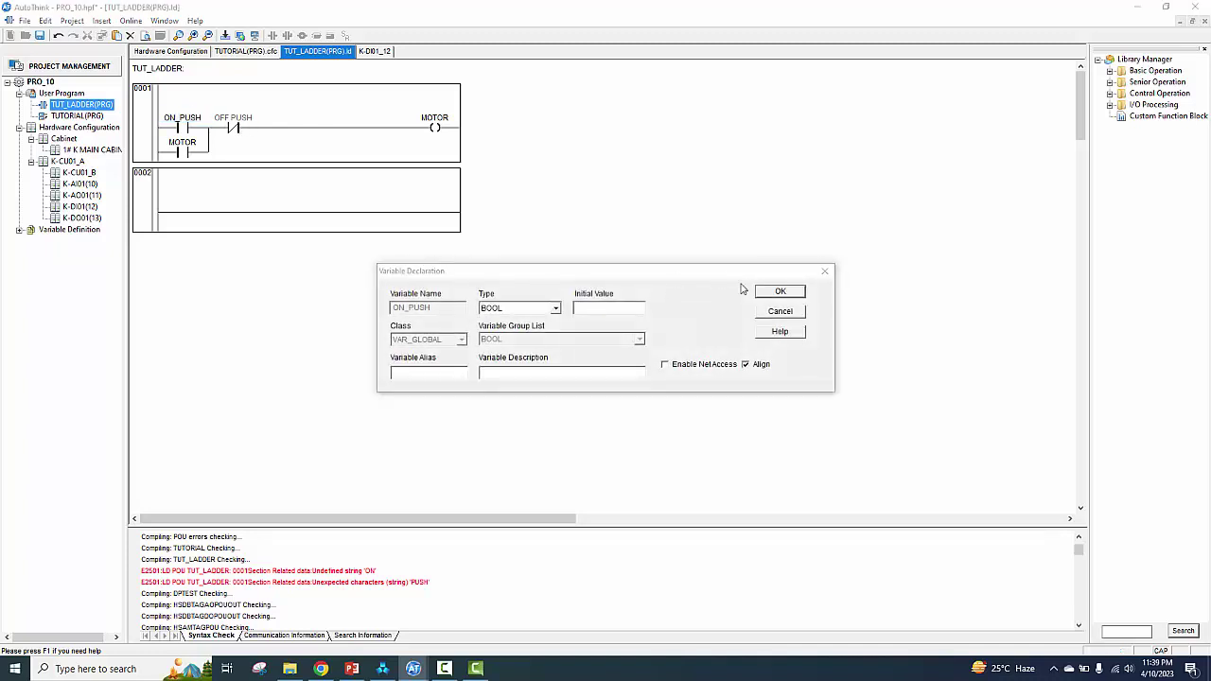
pyautogui.click(779, 292)
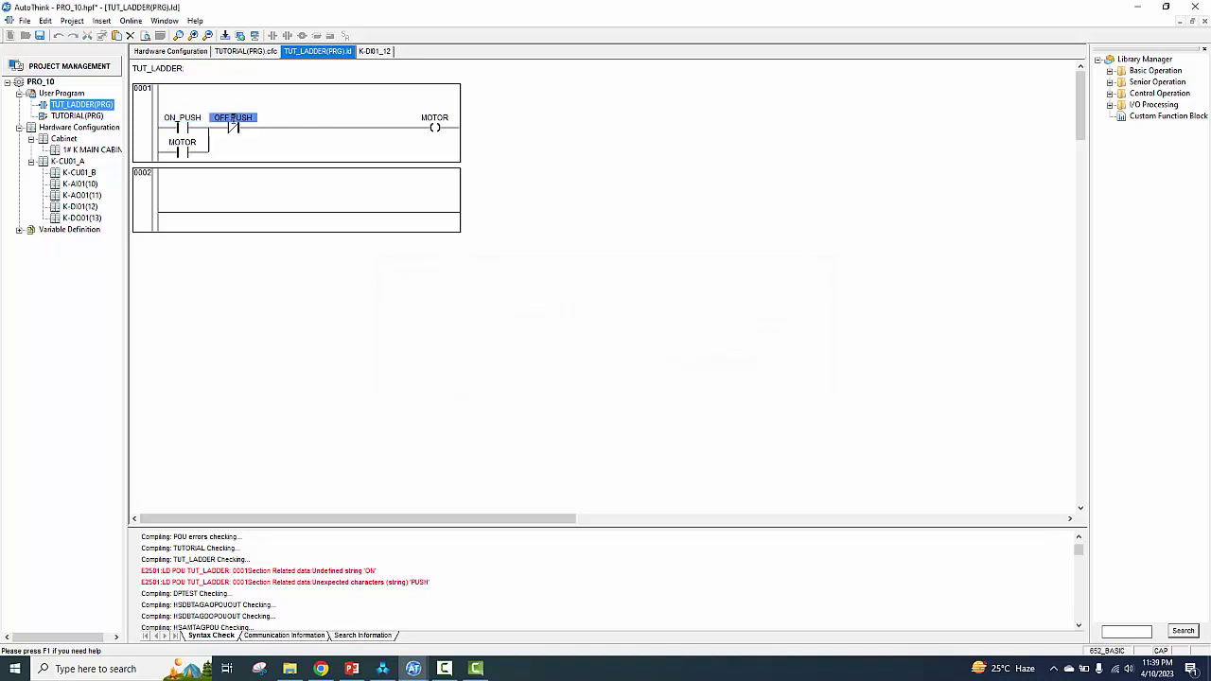
# Step: Rename the normally closed contact to OFF_PUSH, declared as a global BOOL variable, and save and compile PRO_10
pyautogui.click(232, 119)
pyautogui.write('_')
pyautogui.press('Return')
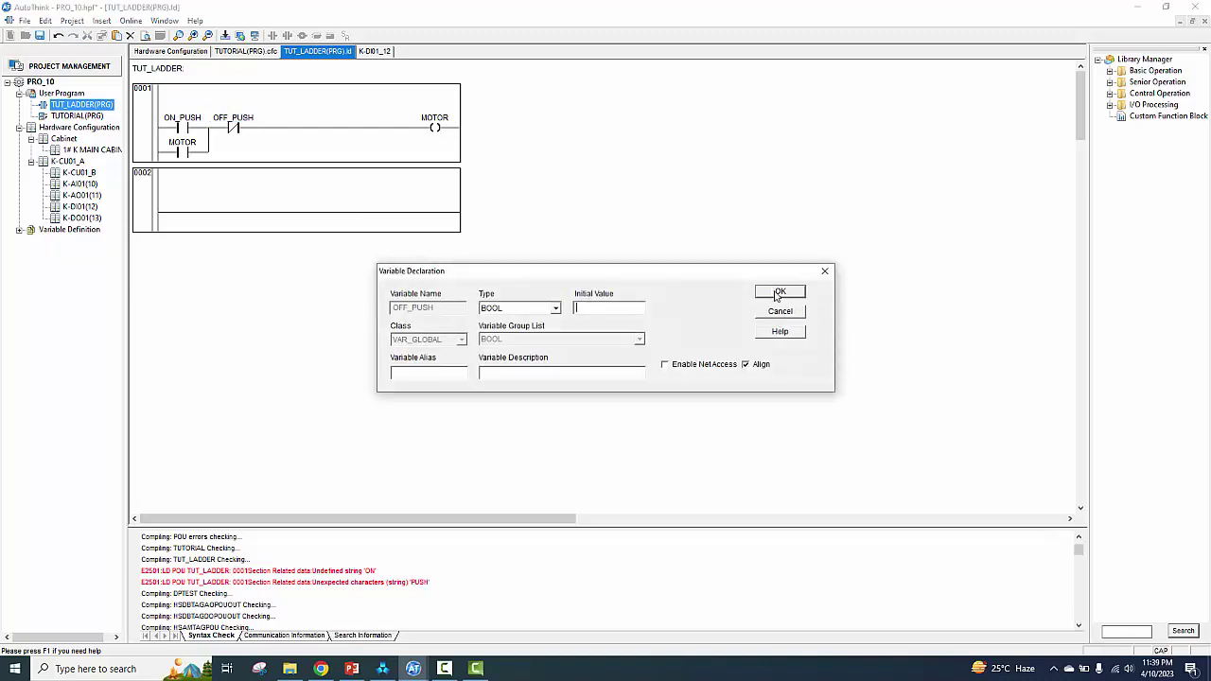
pyautogui.click(776, 291)
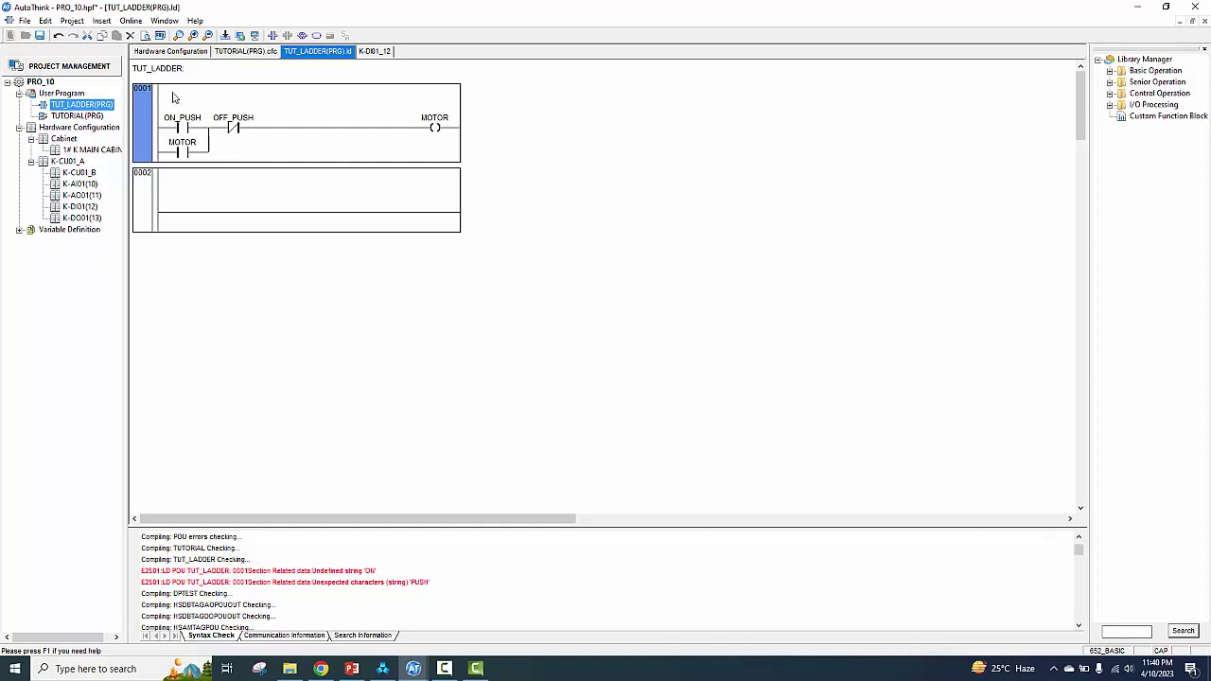
pyautogui.click(41, 36)
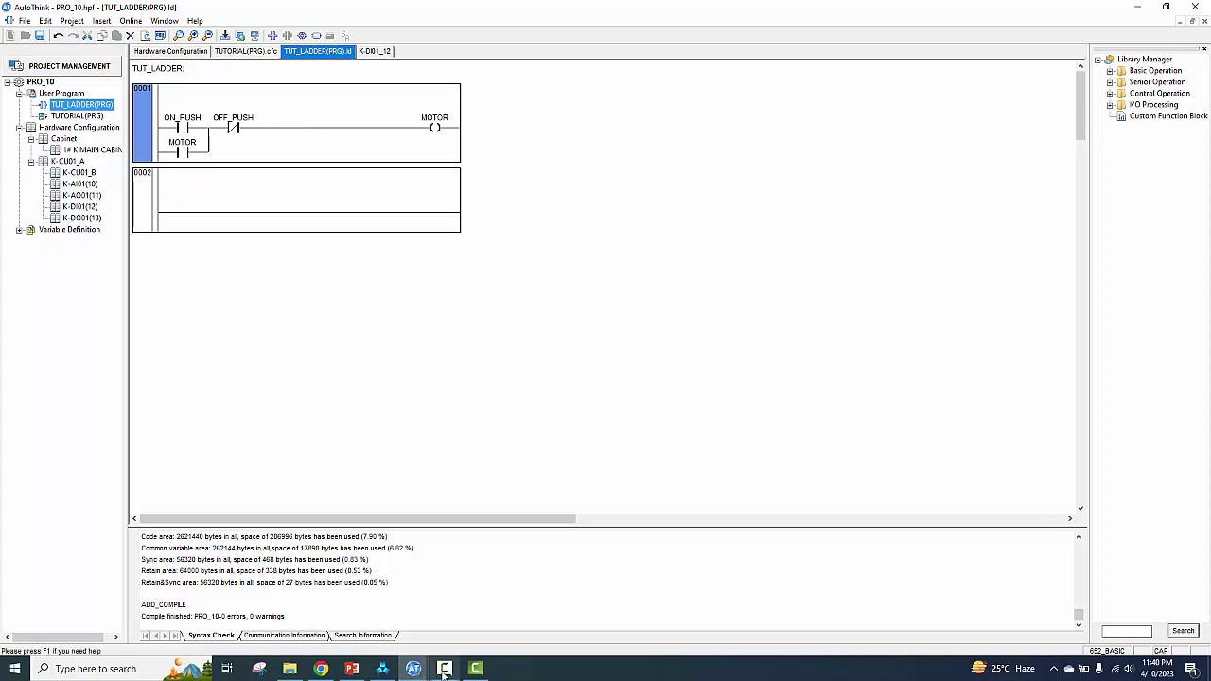
pyautogui.moveTo(444, 674)
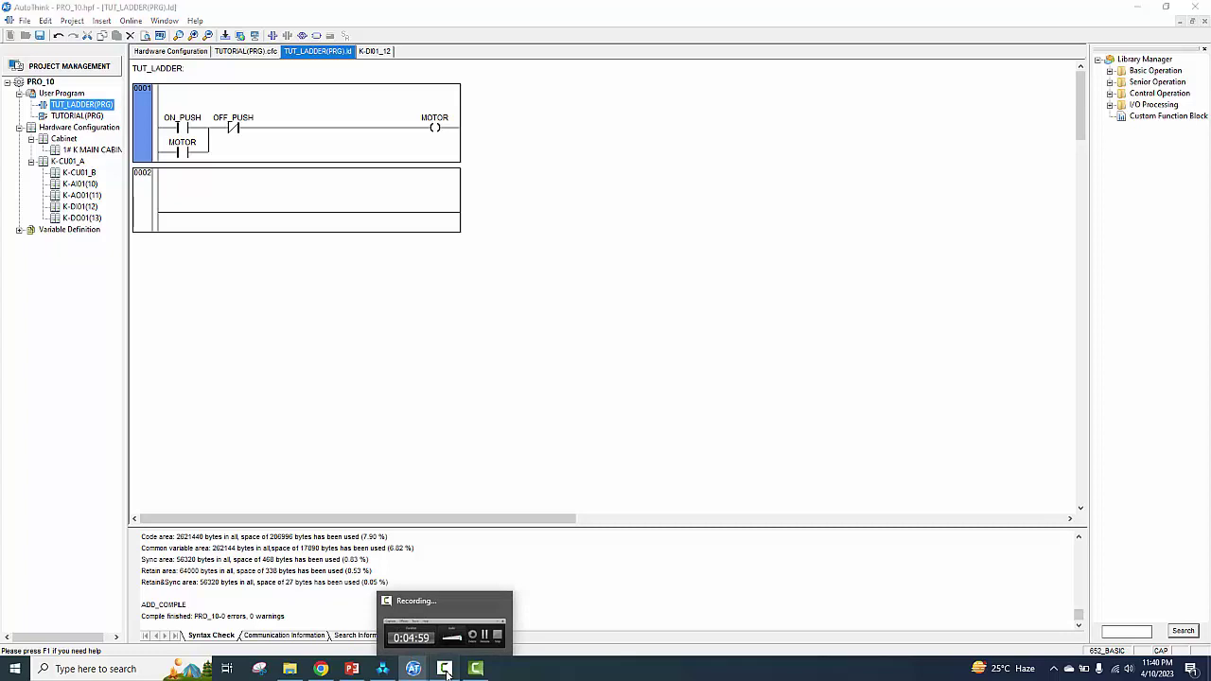
pyautogui.click(444, 674)
pyautogui.click(1003, 575)
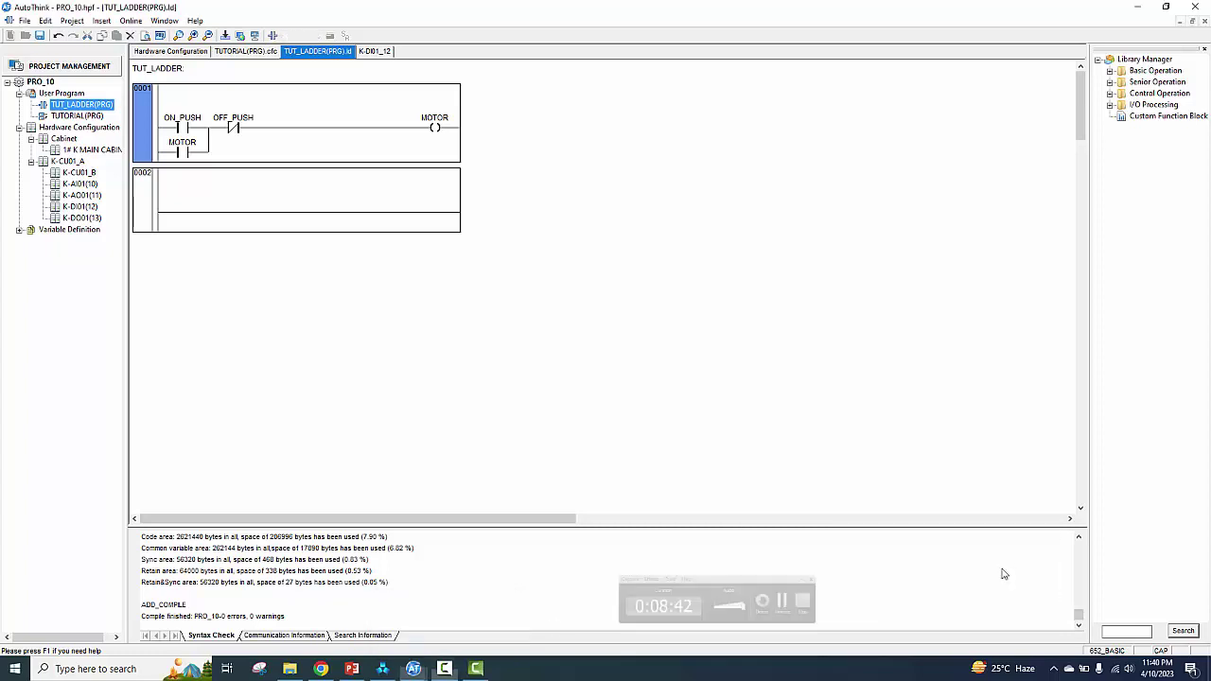
# Step: Switch to Project Center and try to compile the PRO project
pyautogui.moveTo(385, 675)
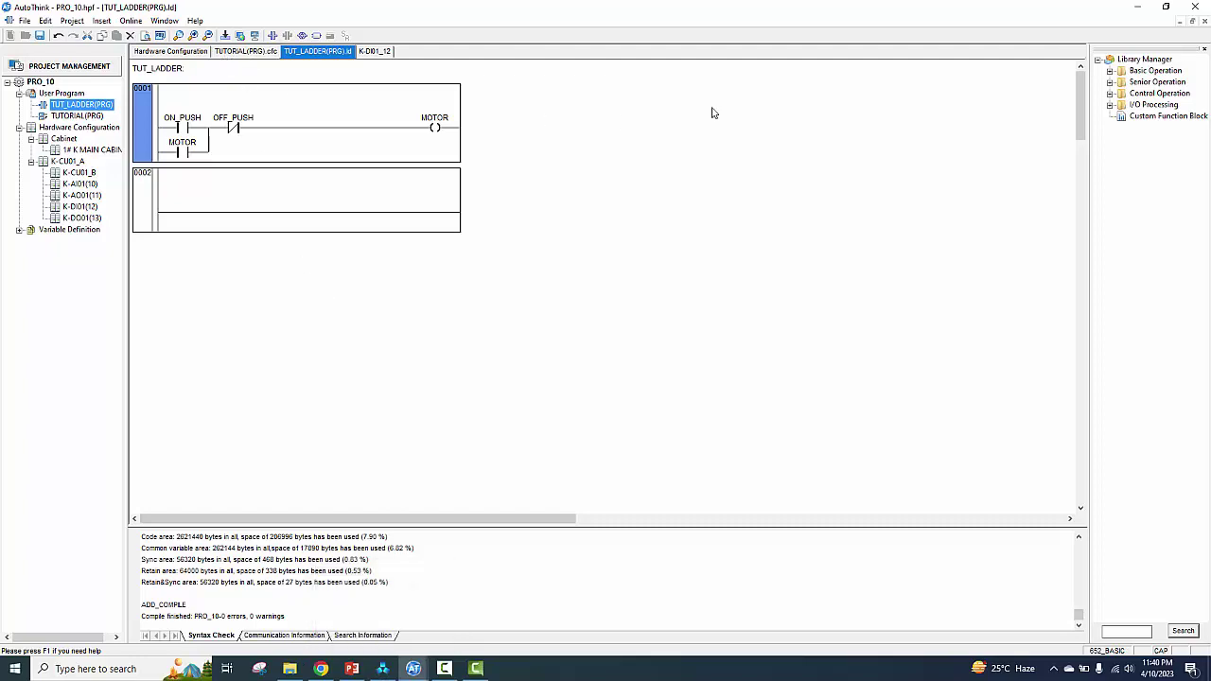
pyautogui.click(385, 672)
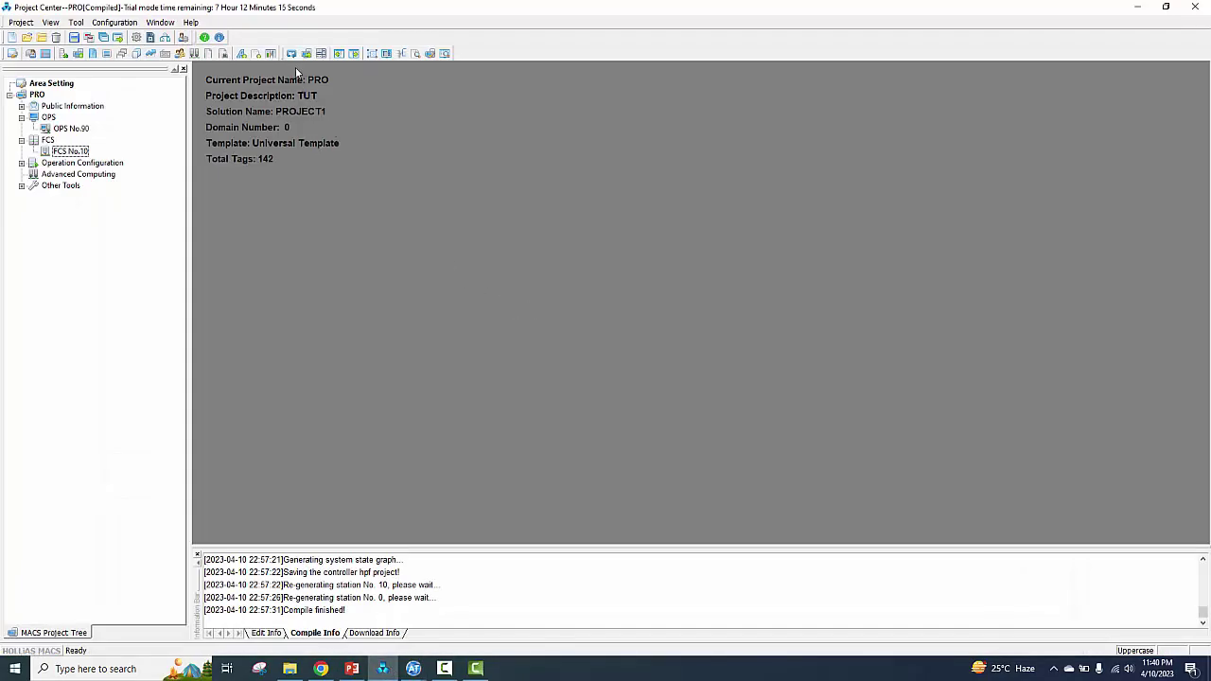
pyautogui.click(291, 53)
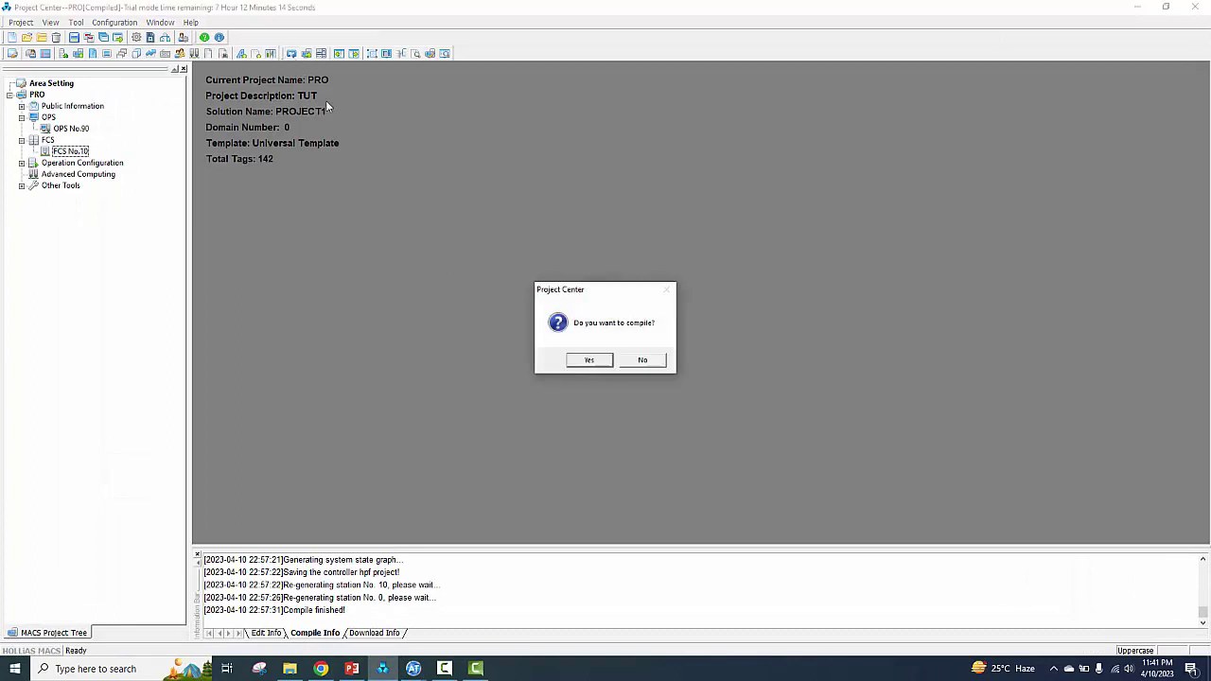
pyautogui.click(596, 360)
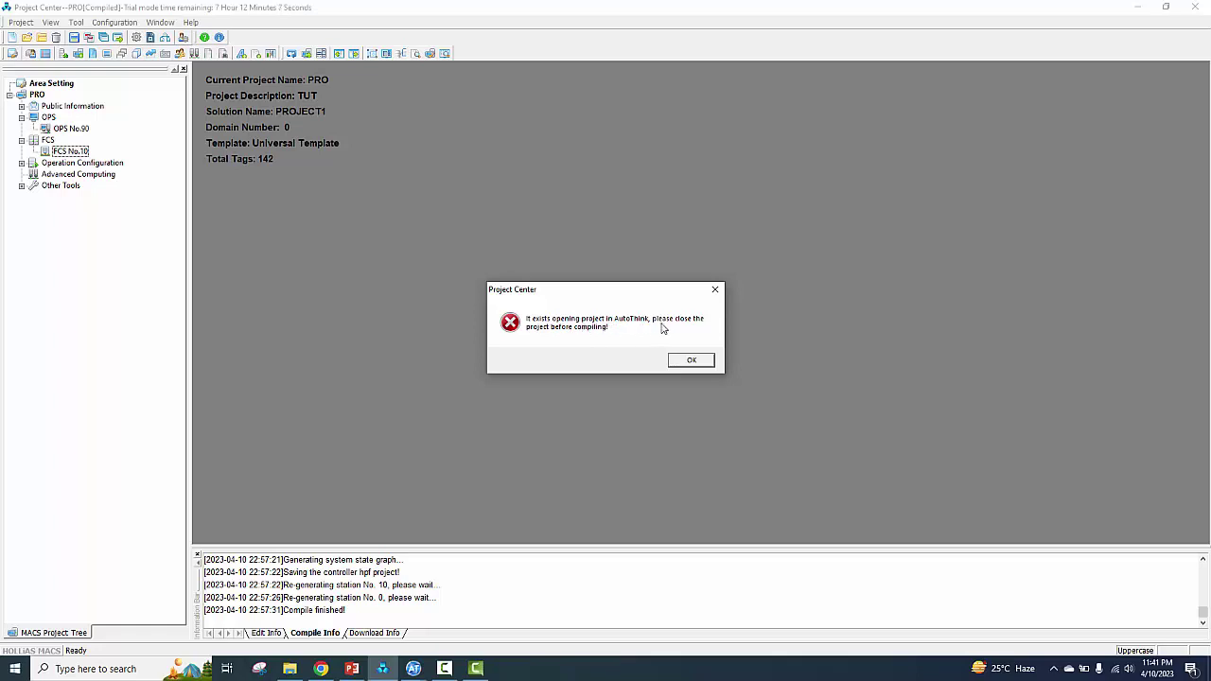
pyautogui.click(692, 361)
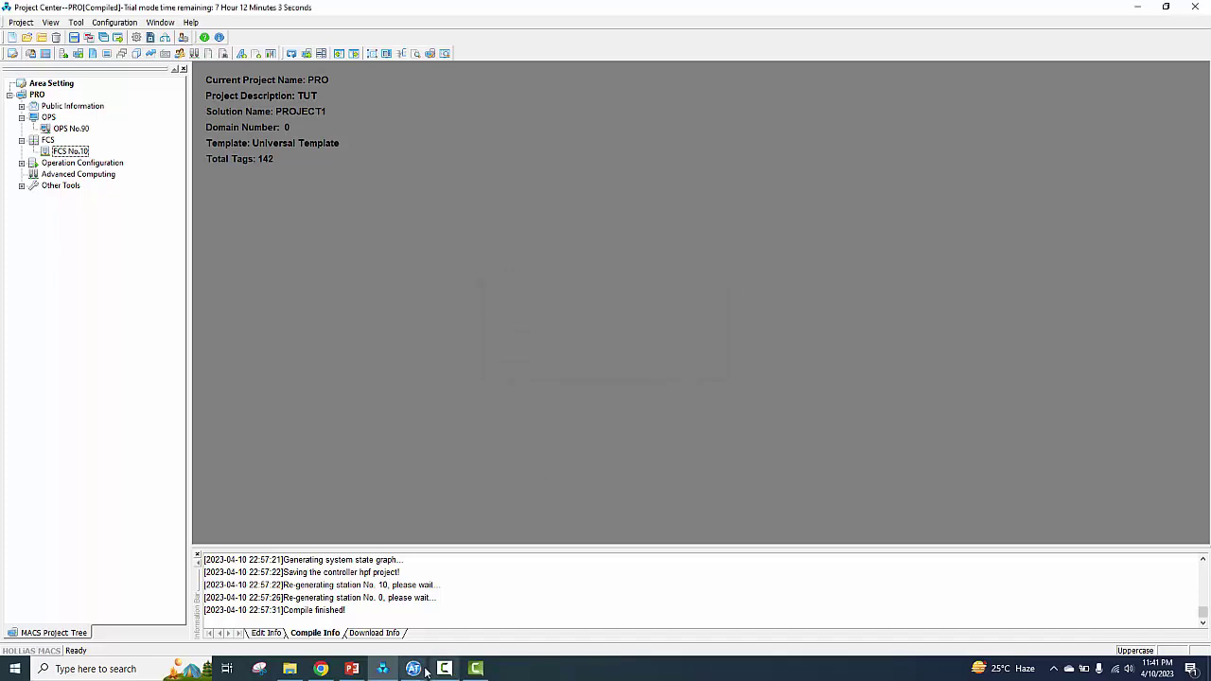
# Step: Close the HOLLiAS MACS library help and AutoThink, and compile the PRO project in Project Center
pyautogui.moveTo(414, 668)
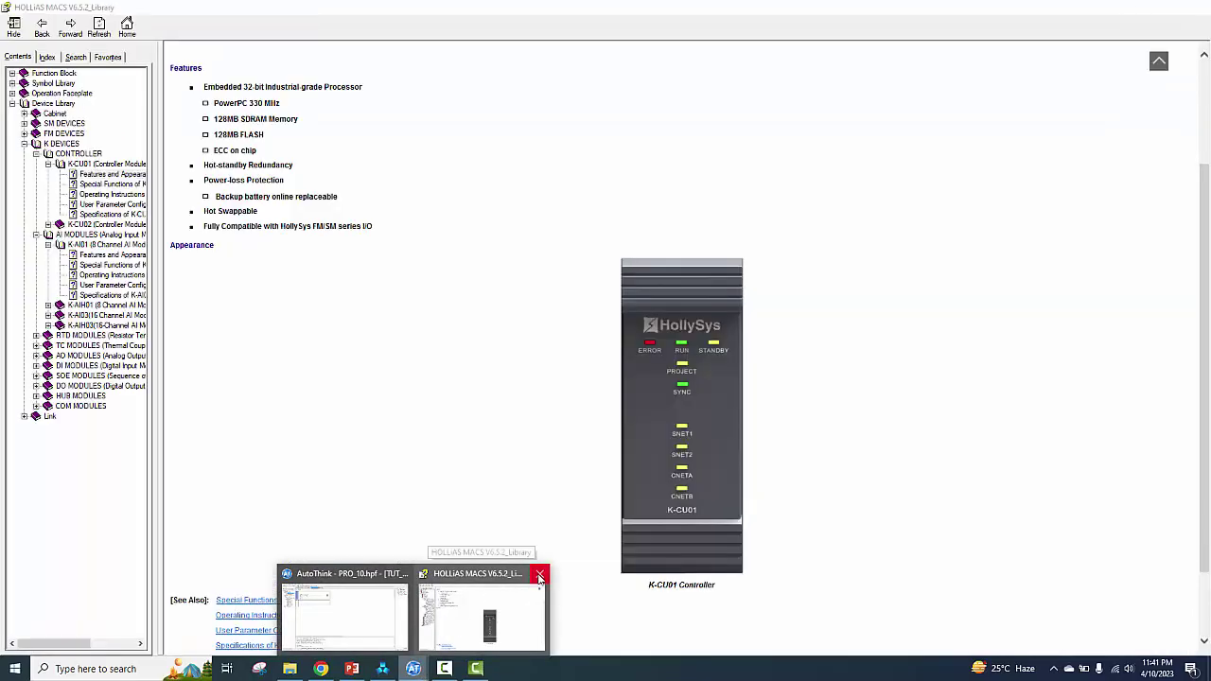
pyautogui.click(539, 573)
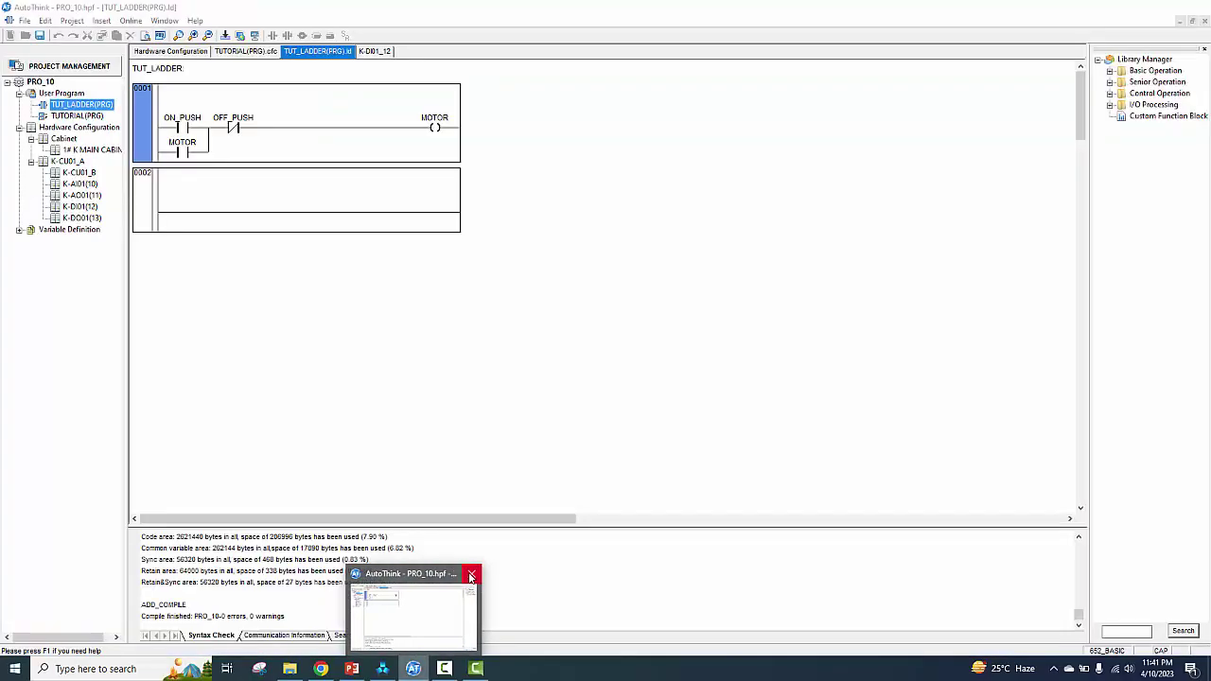
pyautogui.click(471, 573)
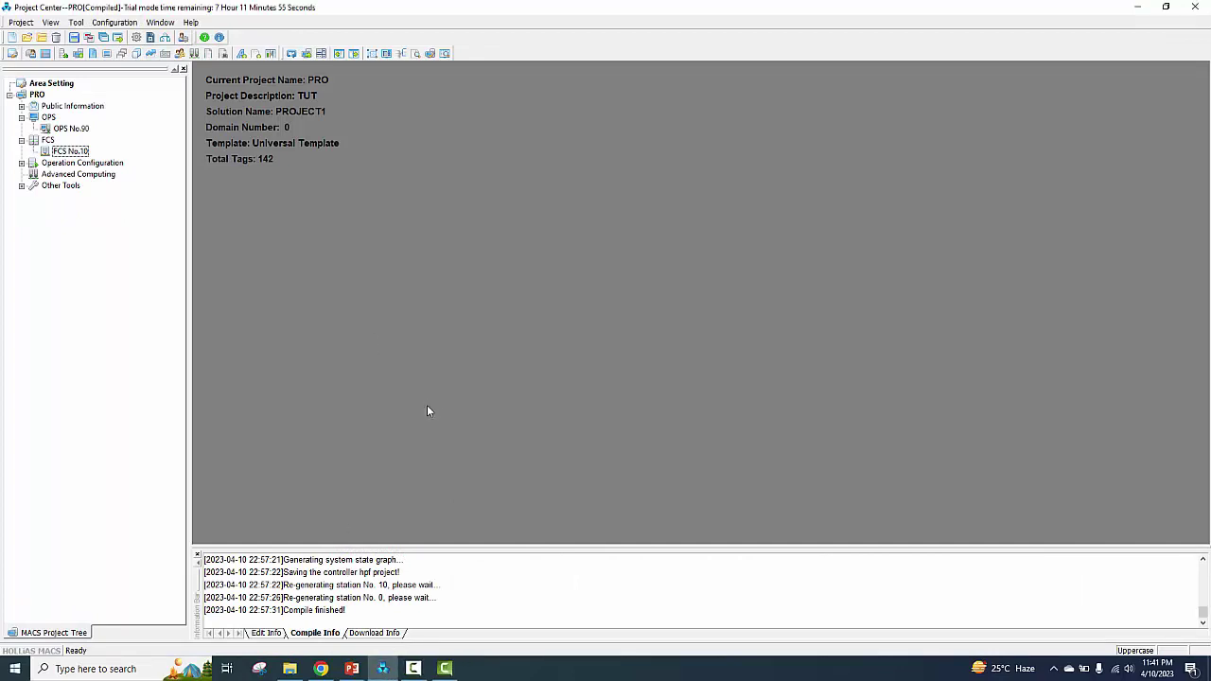
pyautogui.click(292, 54)
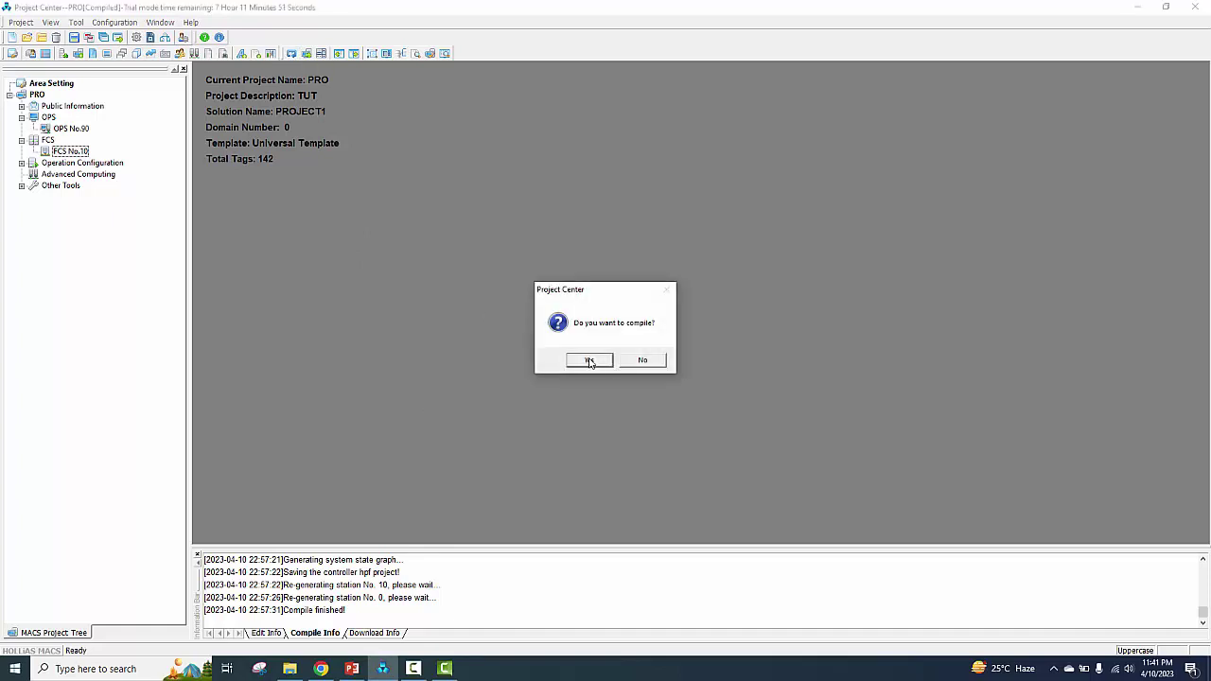
pyautogui.click(588, 361)
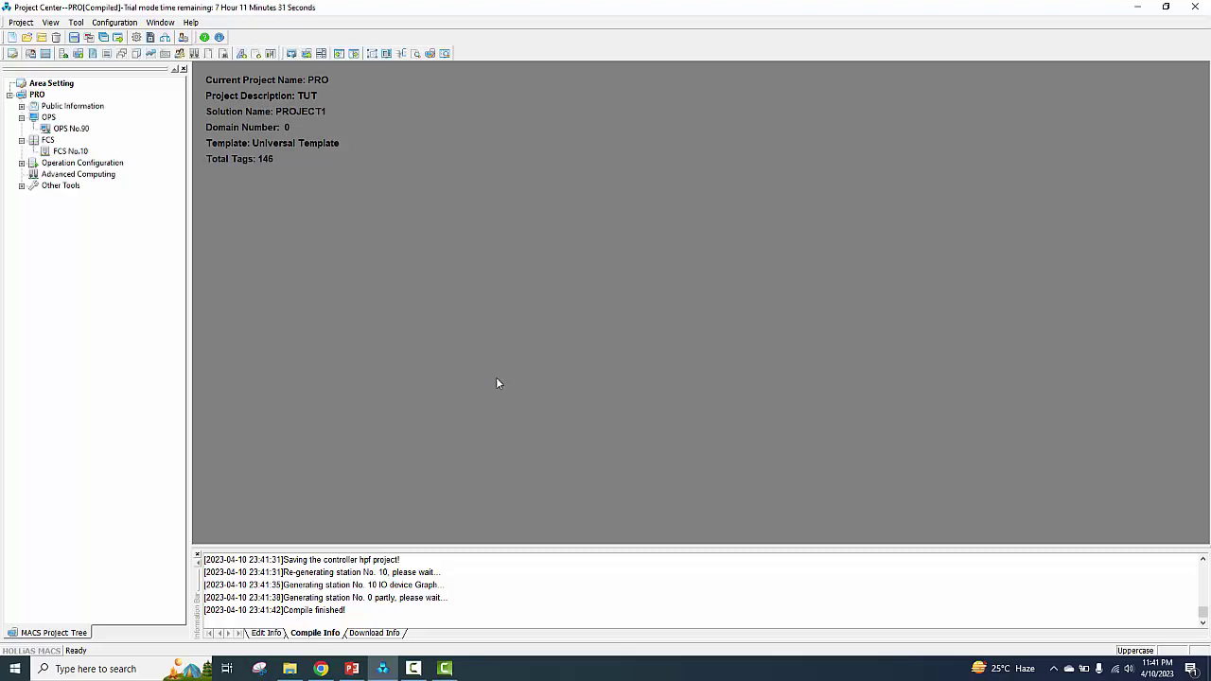
# Step: Try to download the OPS service of the PRO project to OPS No.90
pyautogui.click(308, 54)
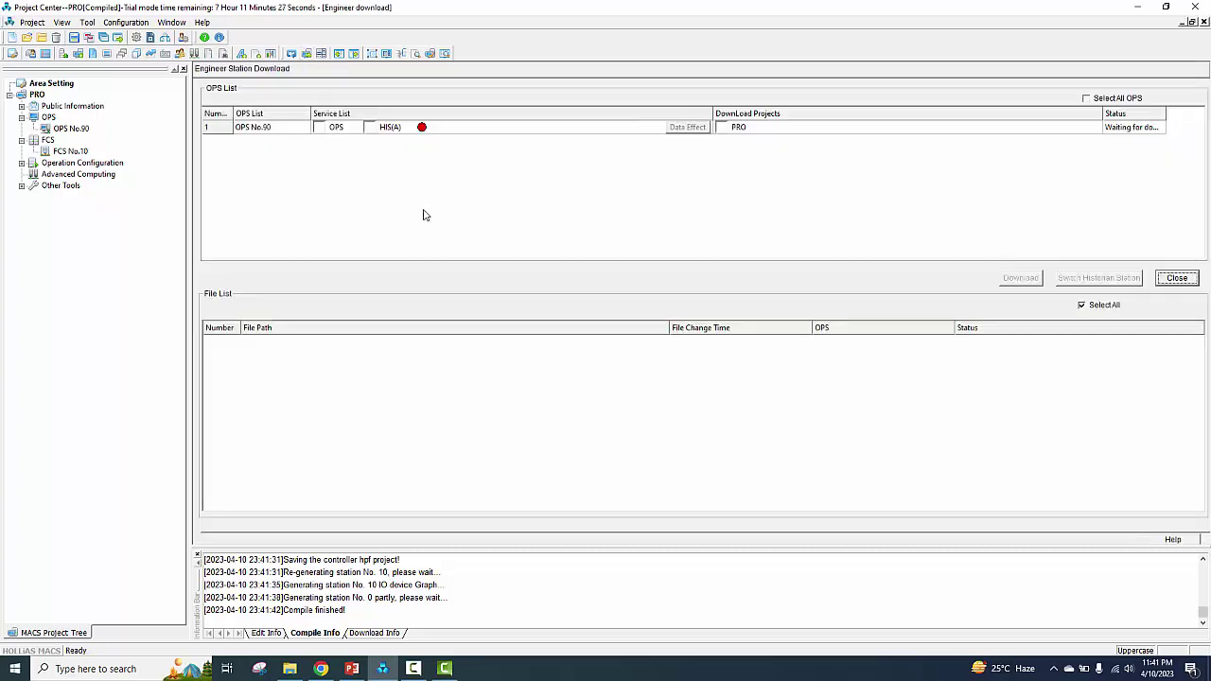
pyautogui.click(322, 128)
pyautogui.click(1019, 278)
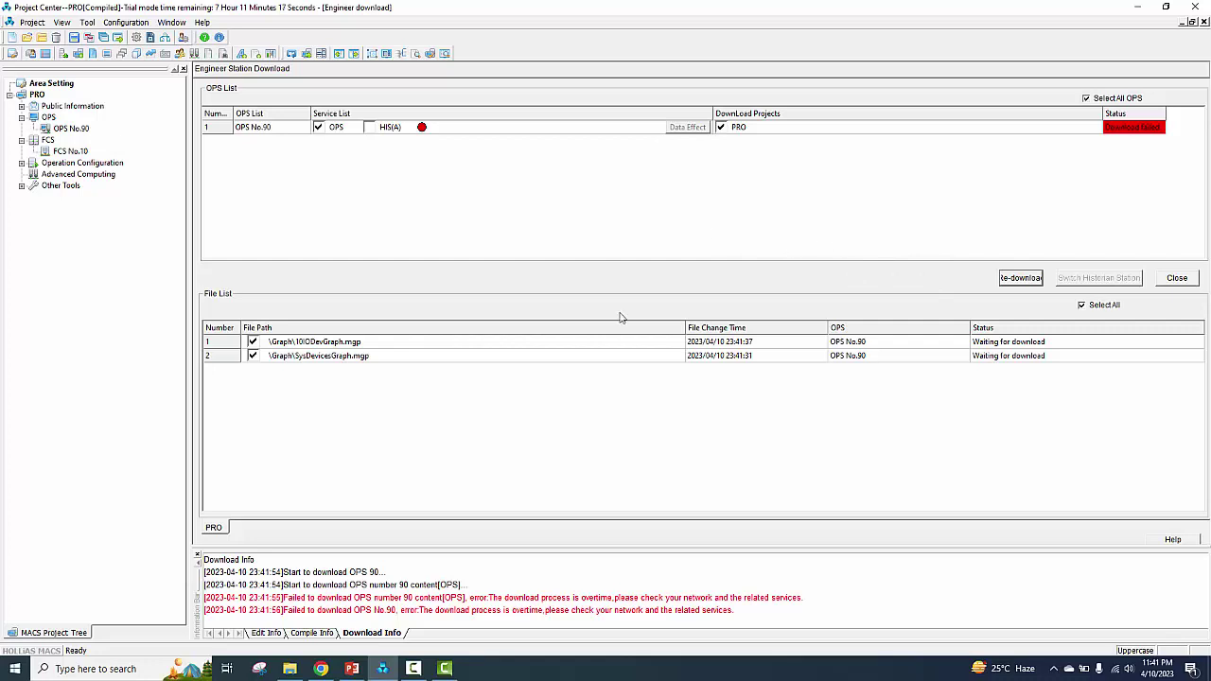
pyautogui.click(433, 671)
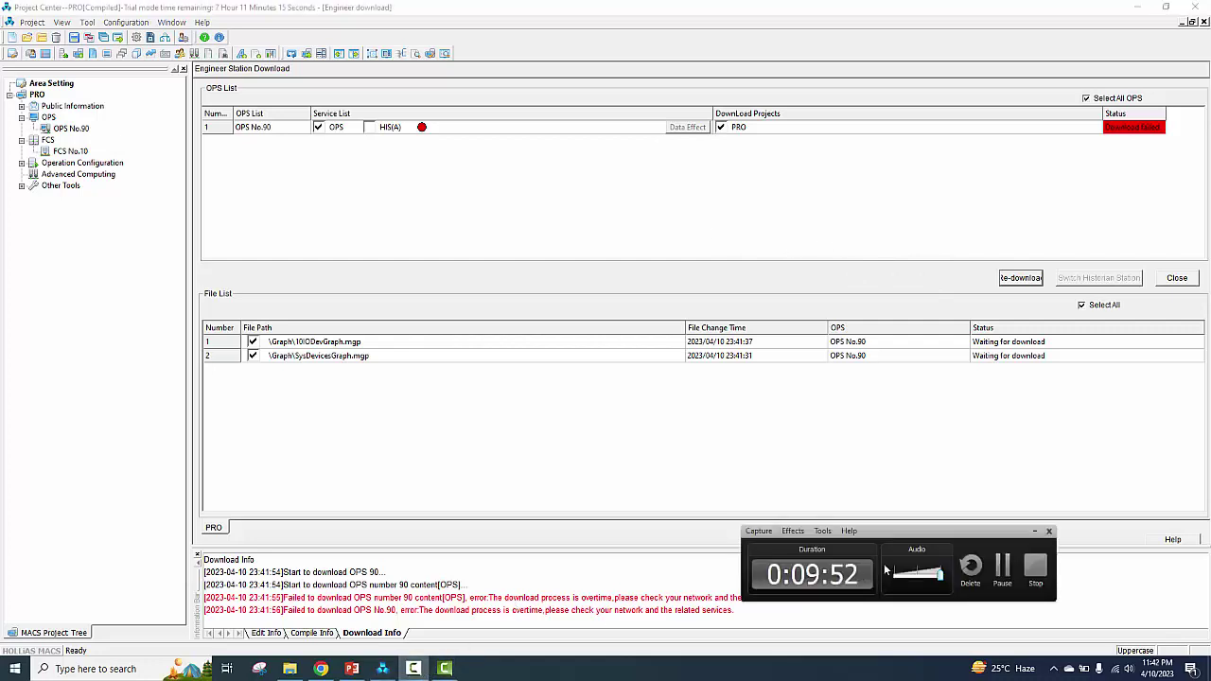
pyautogui.click(1003, 572)
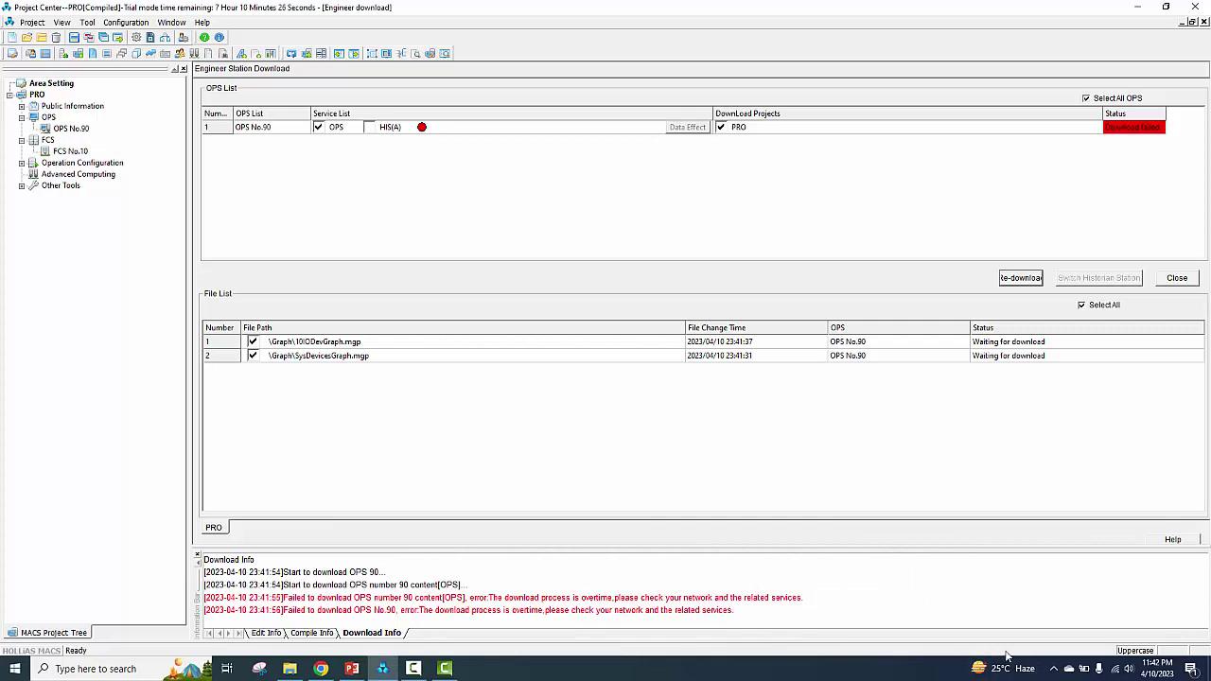
# Step: Open the Internet Protocol Version 4 properties of the Wi-Fi adapter in the Windows network settings
pyautogui.click(1116, 674)
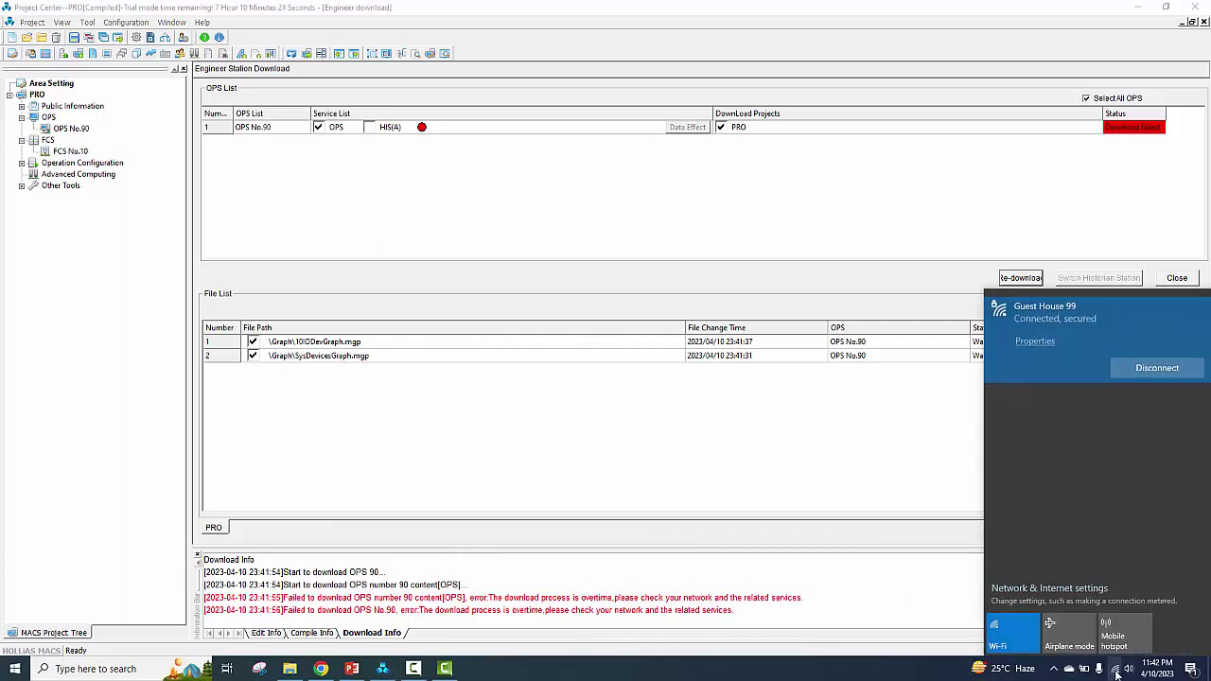
pyautogui.click(1063, 588)
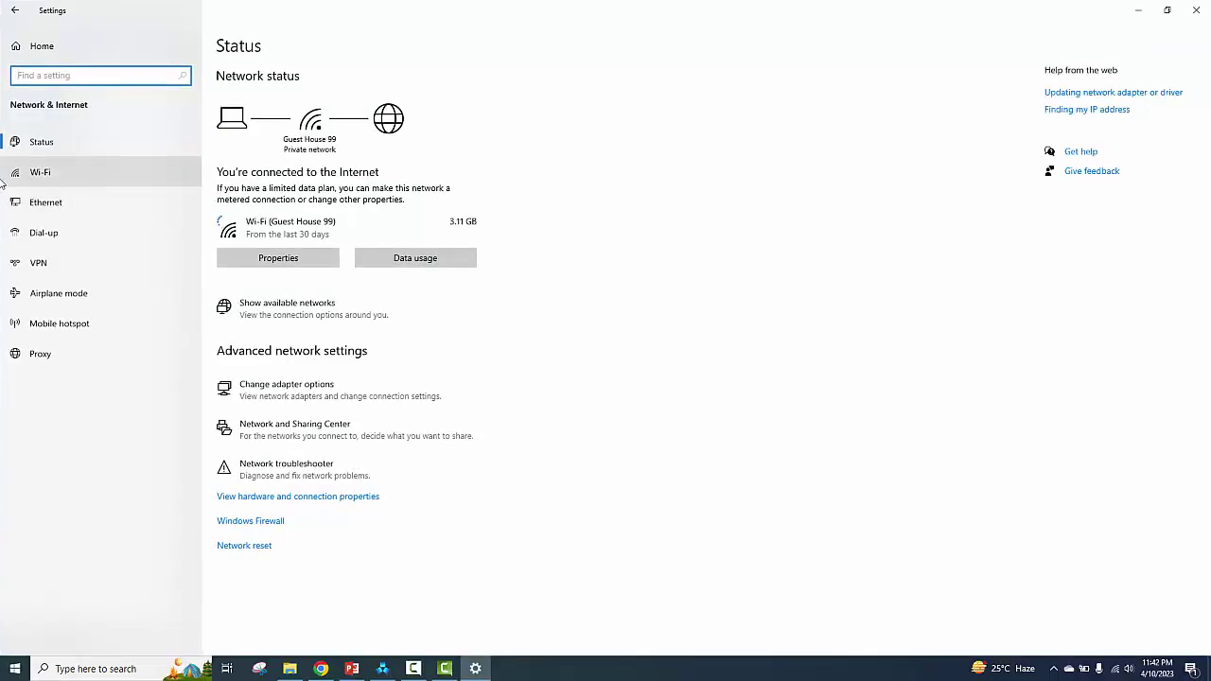
pyautogui.click(27, 203)
pyautogui.click(1071, 89)
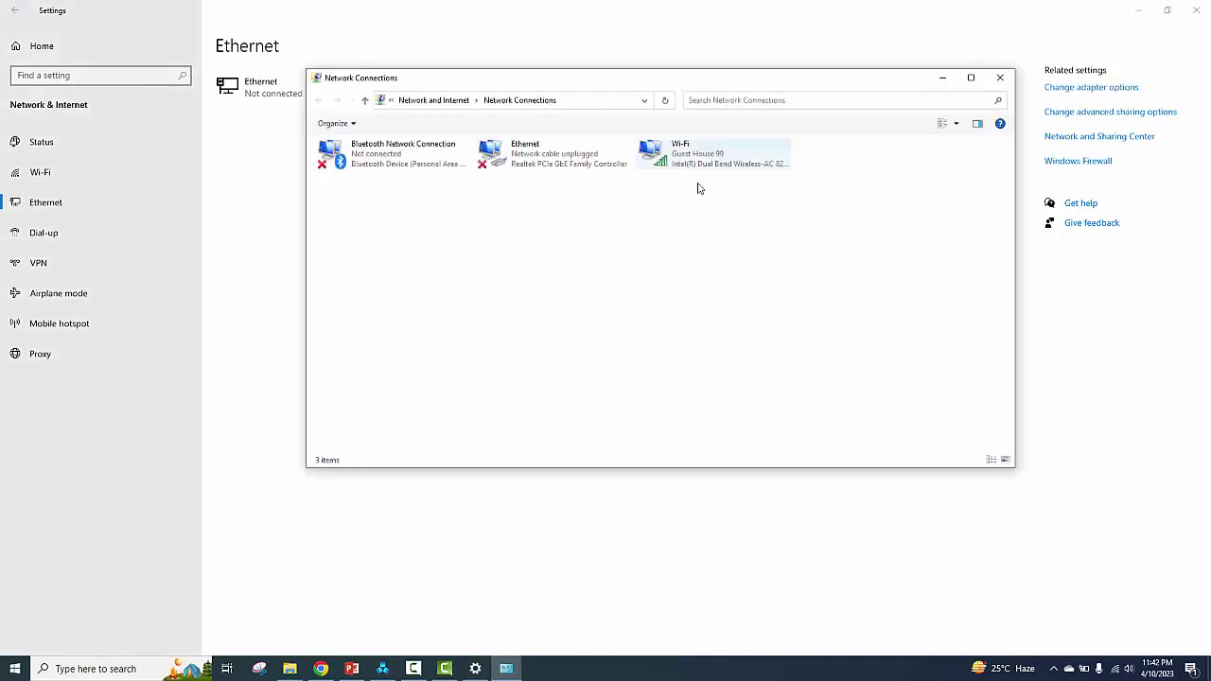
pyautogui.click(666, 158)
pyautogui.doubleClick(665, 158)
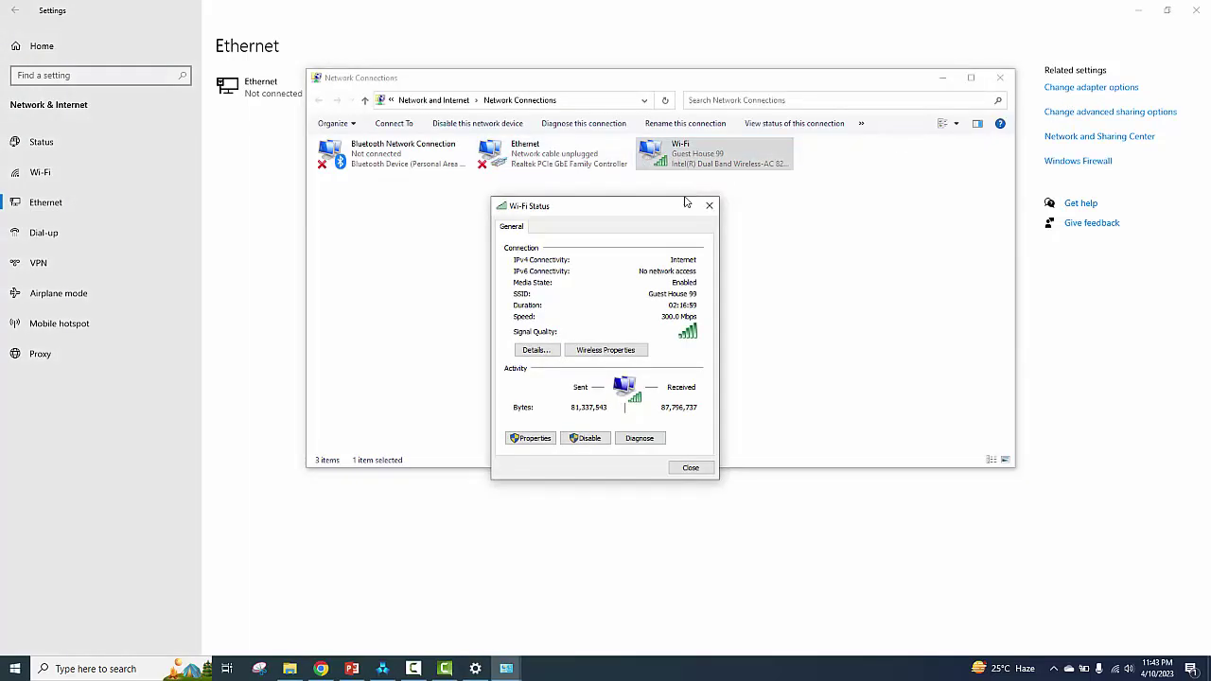
pyautogui.click(536, 439)
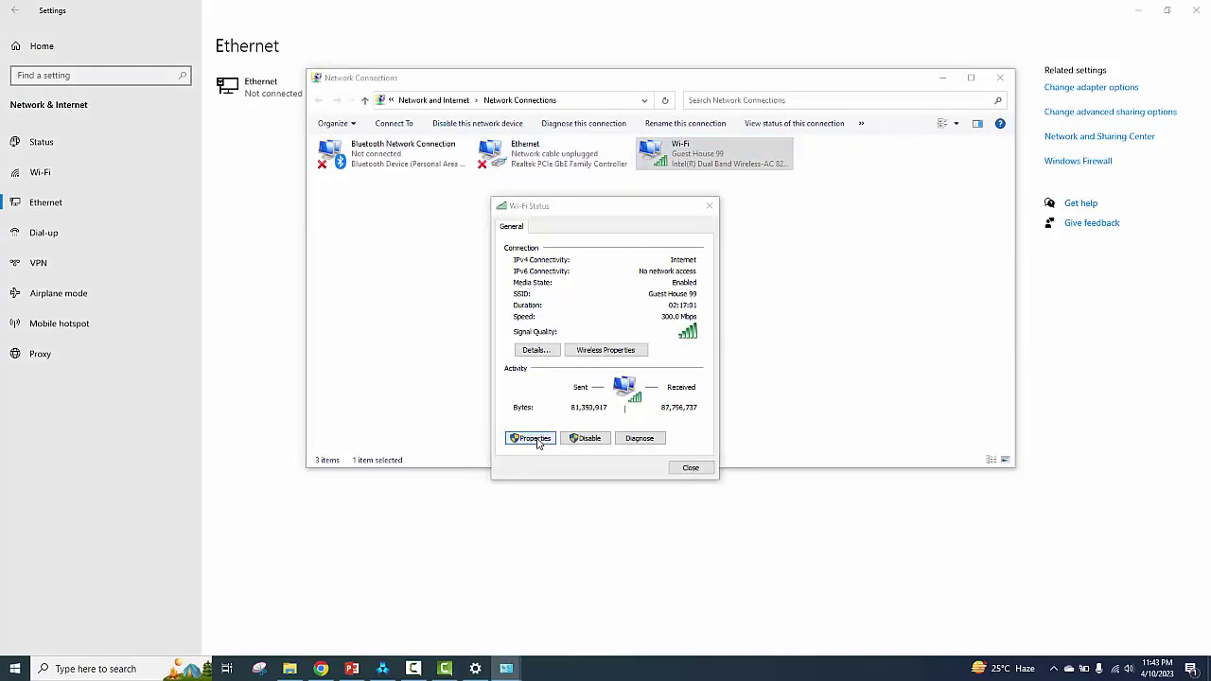
pyautogui.doubleClick(585, 365)
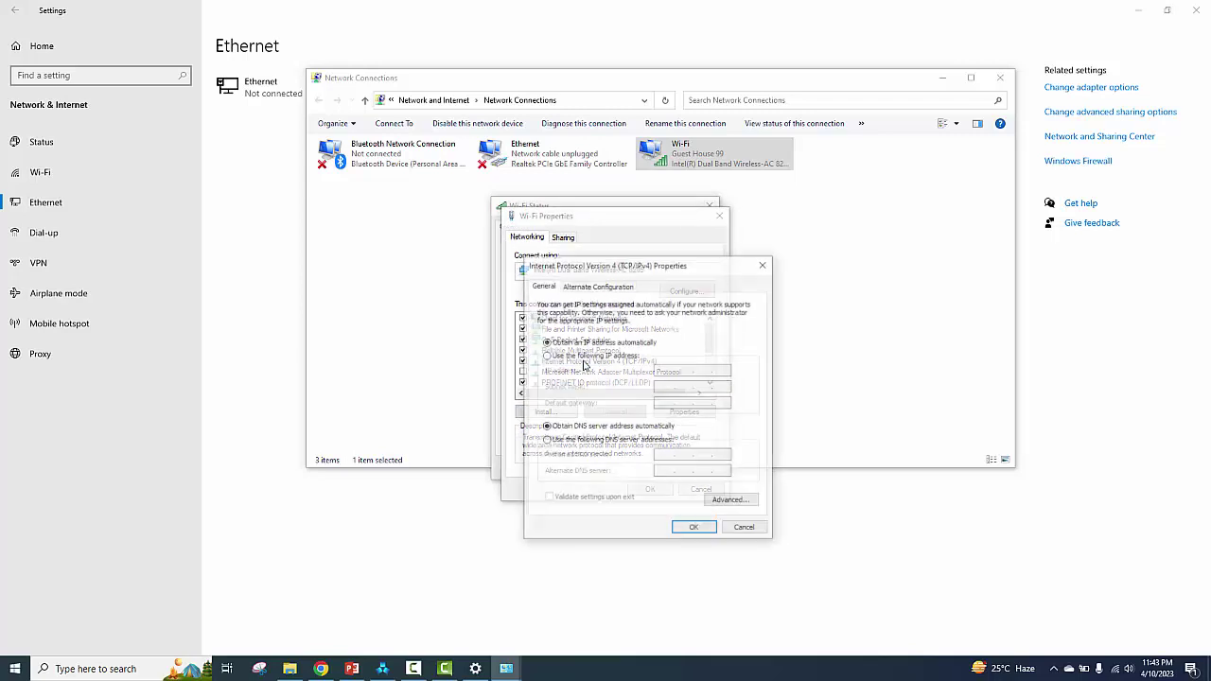
# Step: Assign the Wi-Fi adapter the static IP address 128.0.0.90 and fill in its subnet mask
pyautogui.click(563, 356)
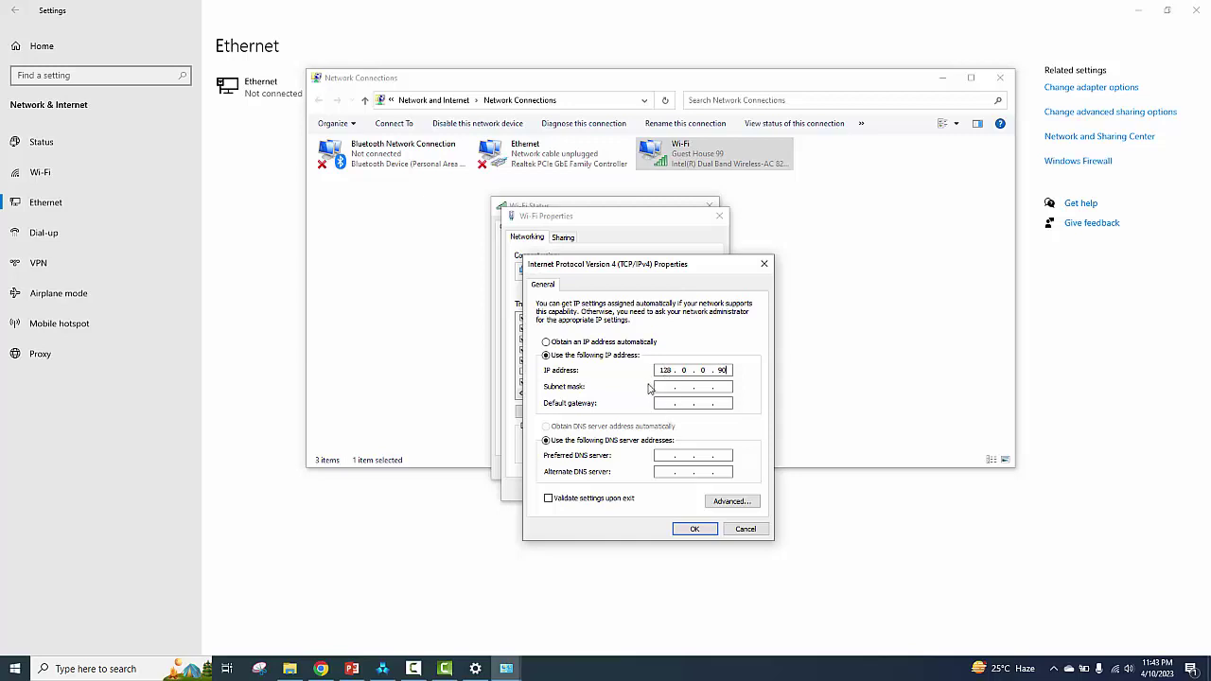
pyautogui.click(660, 388)
# Step: Add a second IP address 132.0.0.10 with subnet mask 255.255.0.0 in the Wi-Fi adapter's advanced TCP/IP settings
pyautogui.click(729, 503)
pyautogui.click(626, 378)
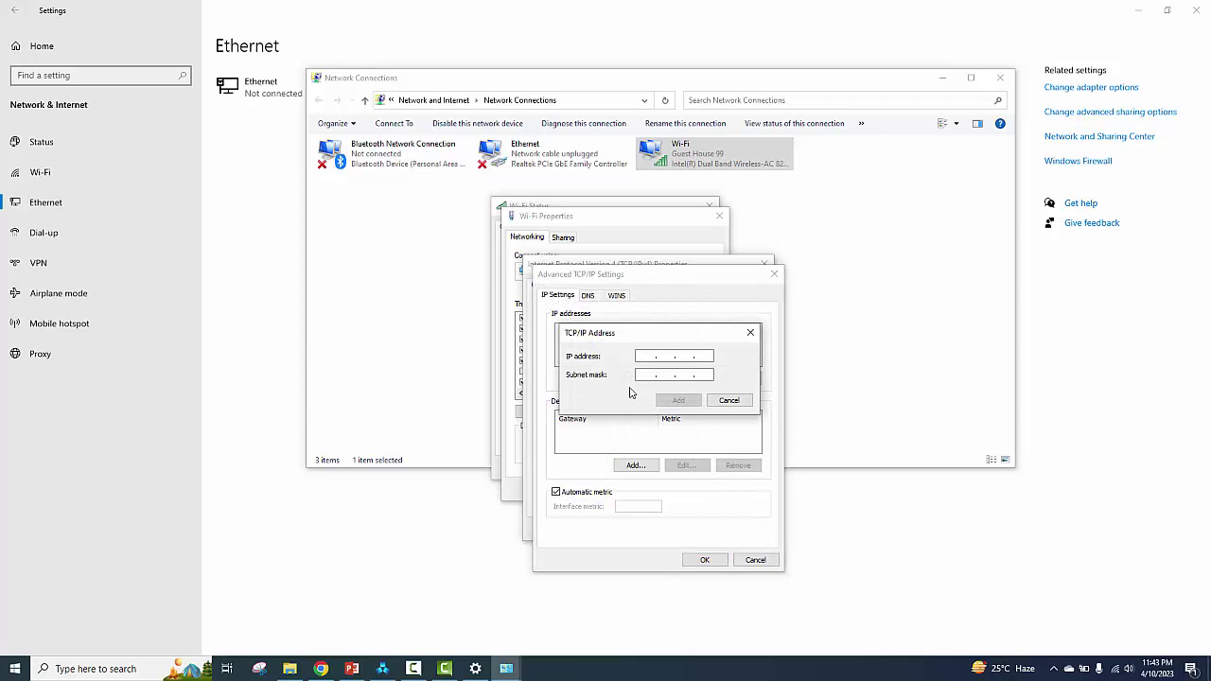
pyautogui.write('132 . 0 . 0 . 10')
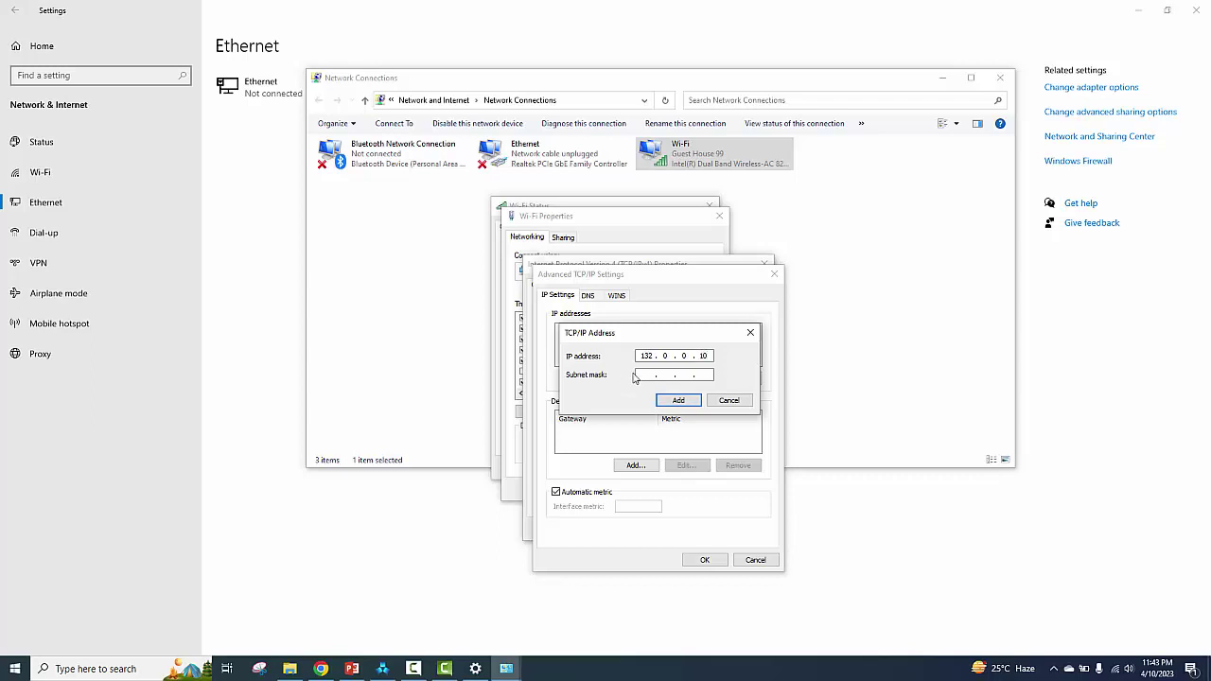
pyautogui.click(639, 375)
pyautogui.click(673, 401)
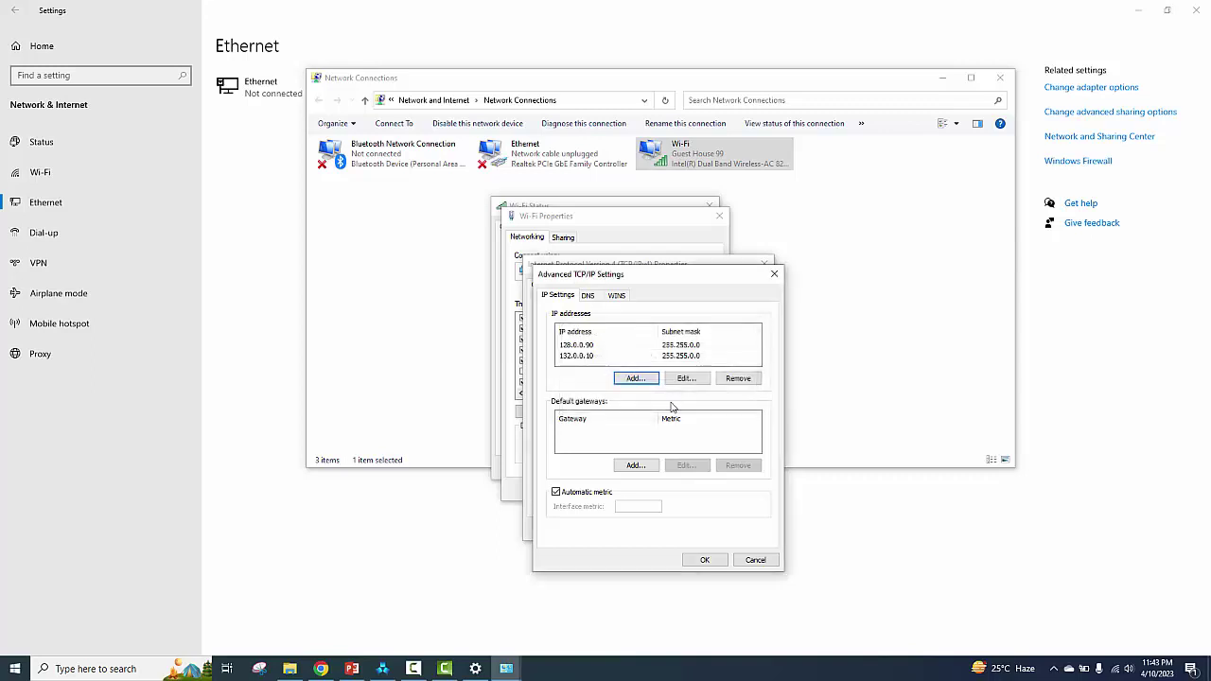
pyautogui.click(702, 559)
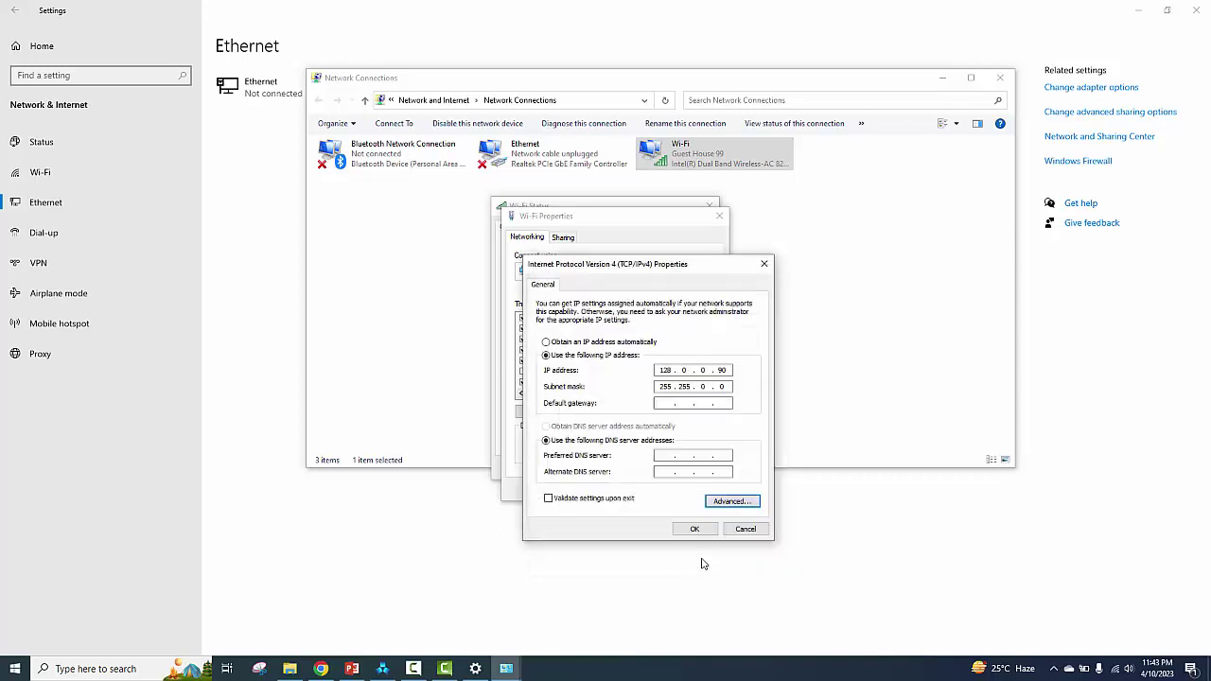
# Step: Apply the IPv4 settings to the Wi-Fi adapter and close all the Windows network settings windows
pyautogui.click(691, 530)
pyautogui.click(652, 489)
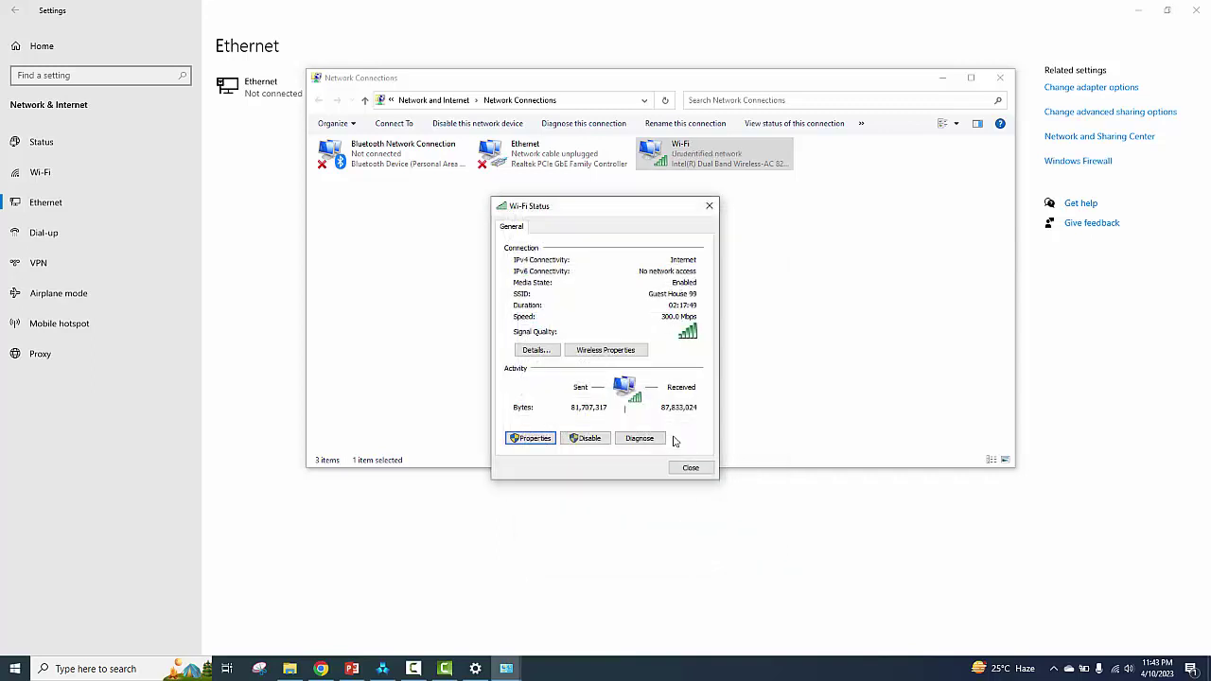
pyautogui.click(694, 467)
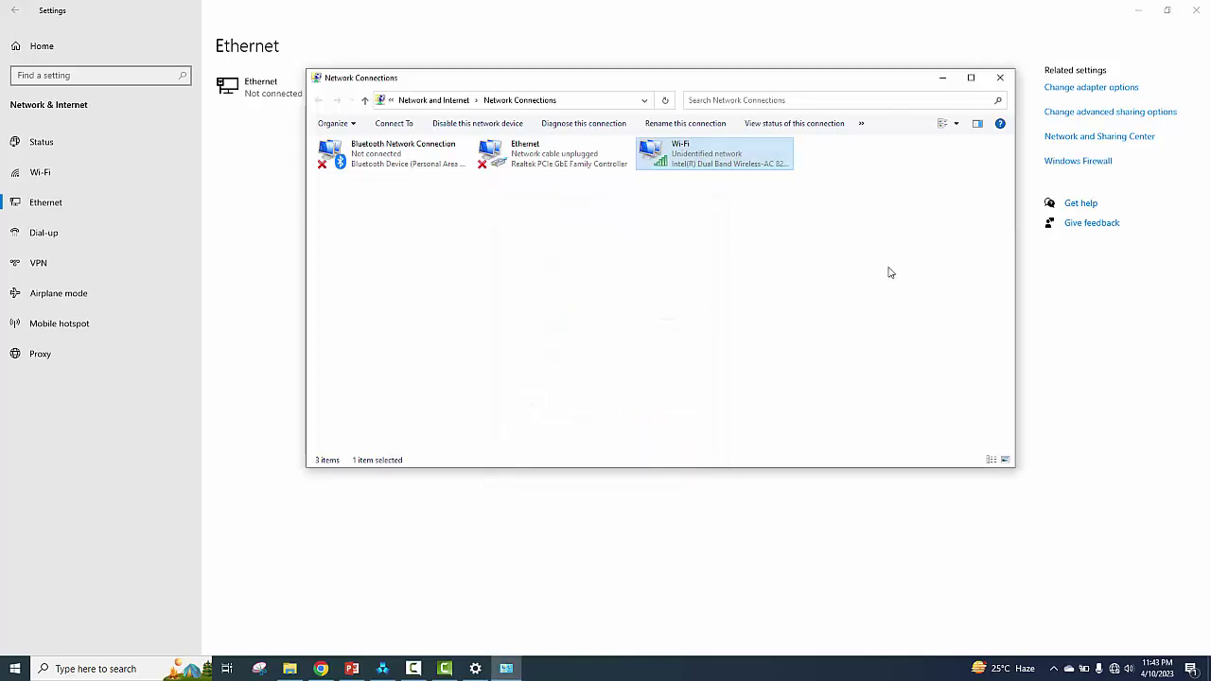
pyautogui.click(1000, 77)
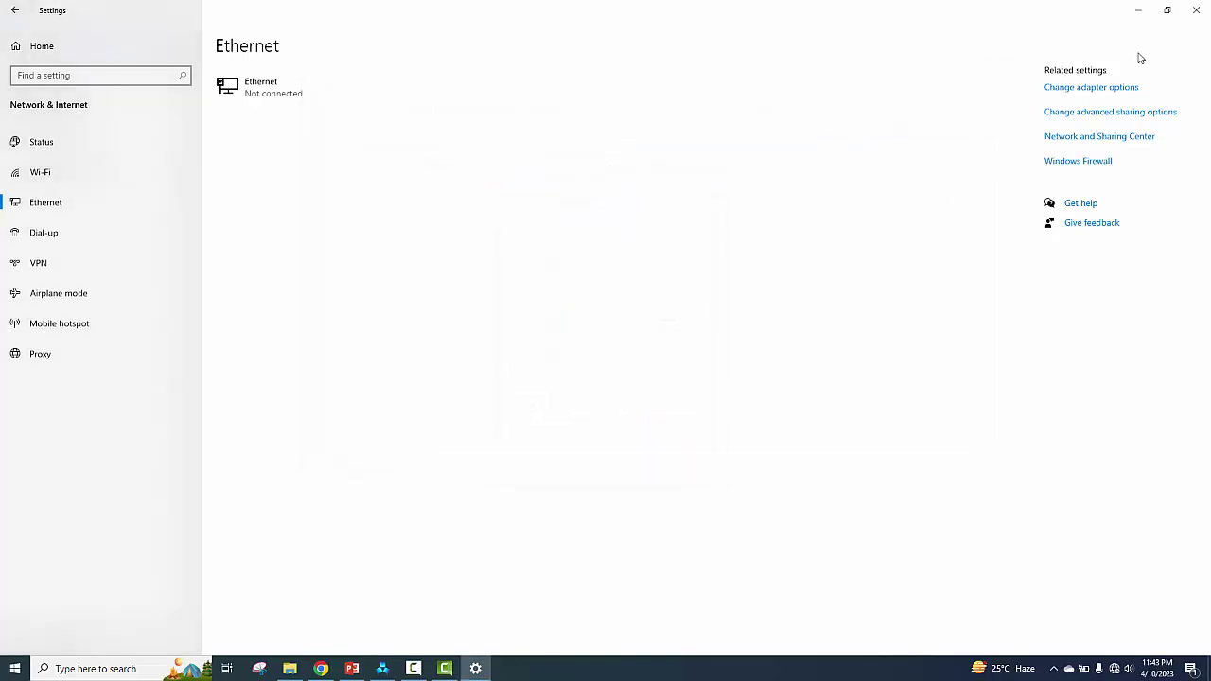
pyautogui.click(1196, 9)
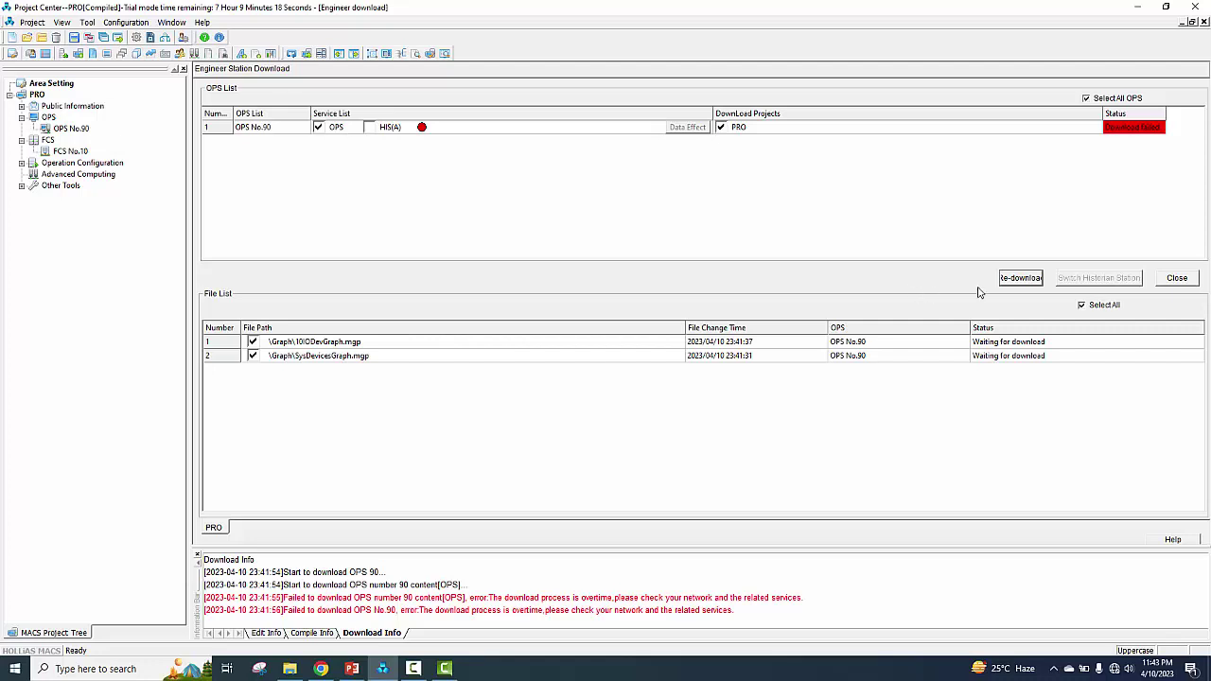
# Step: Retry the download of the PRO project's OPS service to OPS No.90 in Project Center
pyautogui.click(1018, 282)
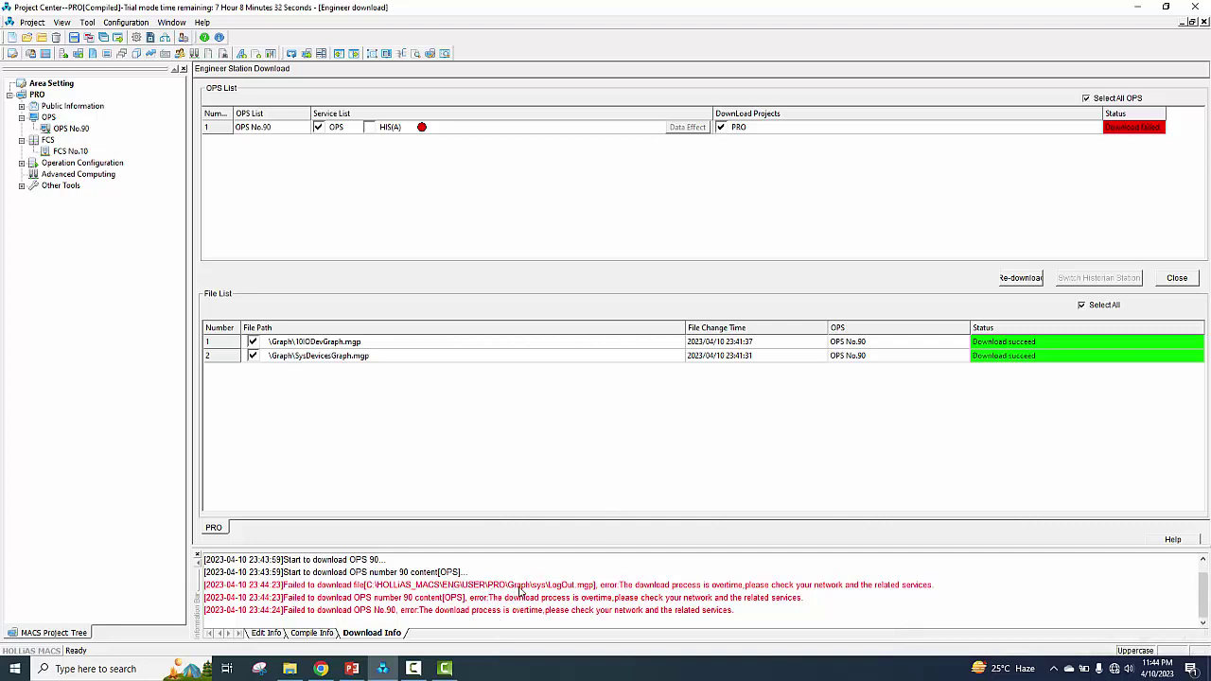
pyautogui.click(413, 669)
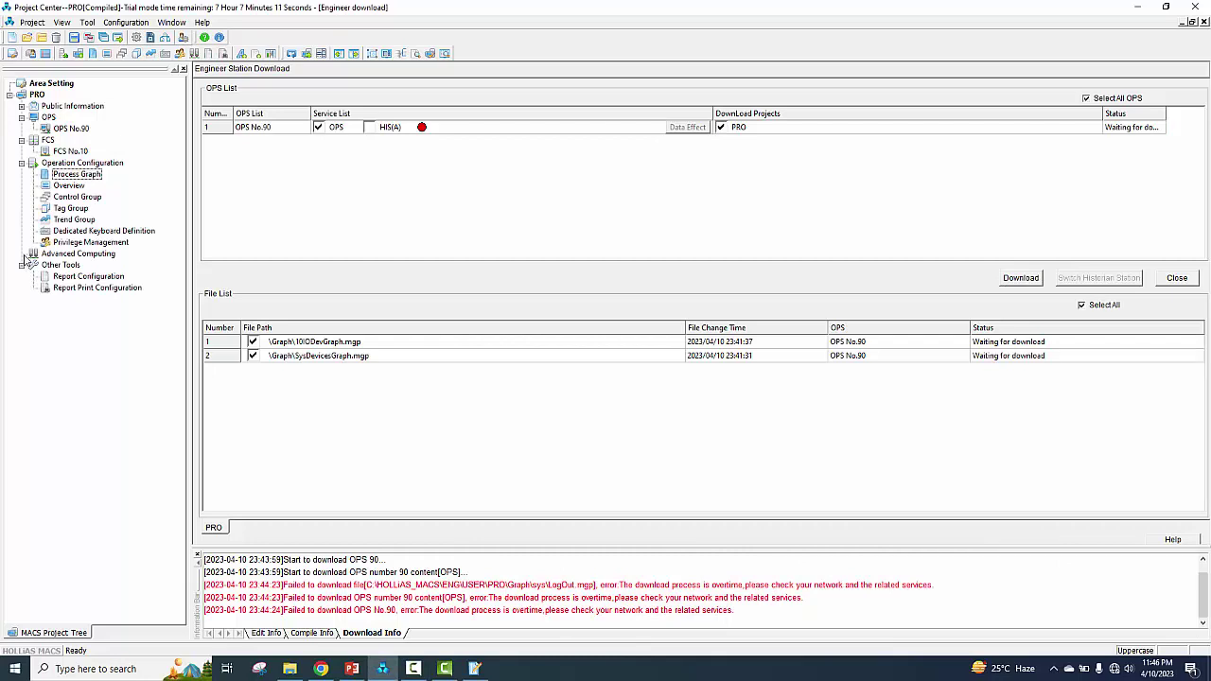
# Step: Create a new process graph named TUT_AUTOMATION without a template under Operation Configuration
pyautogui.doubleClick(76, 174)
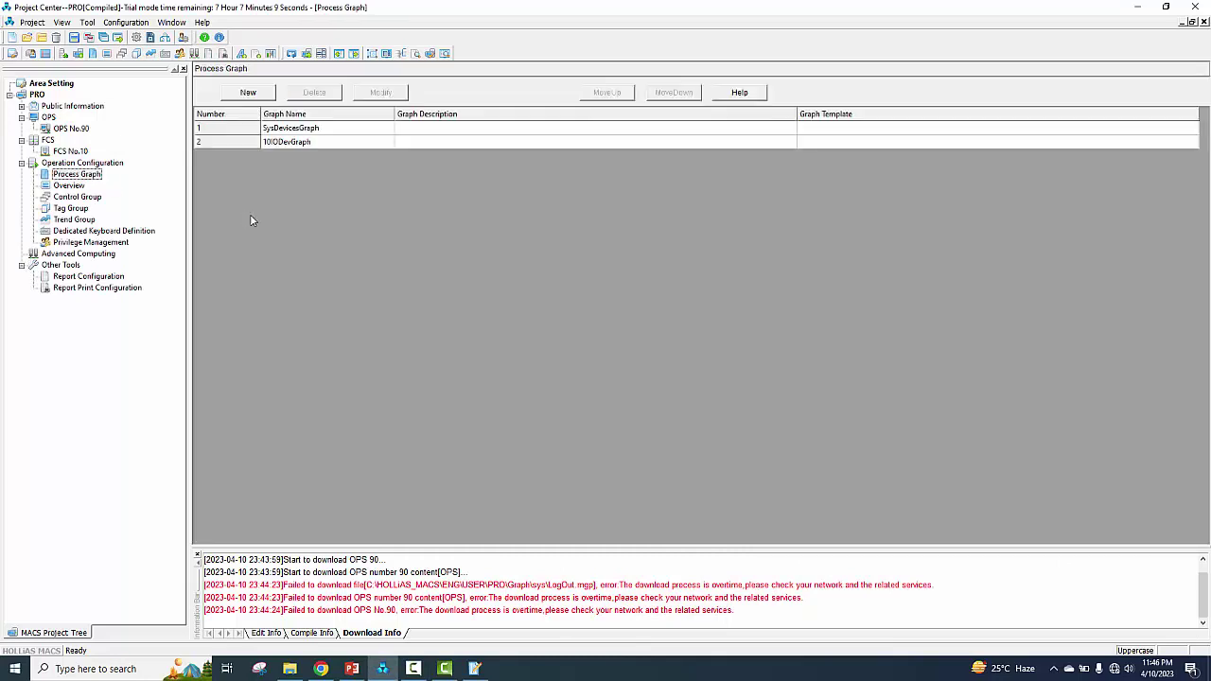
pyautogui.click(247, 92)
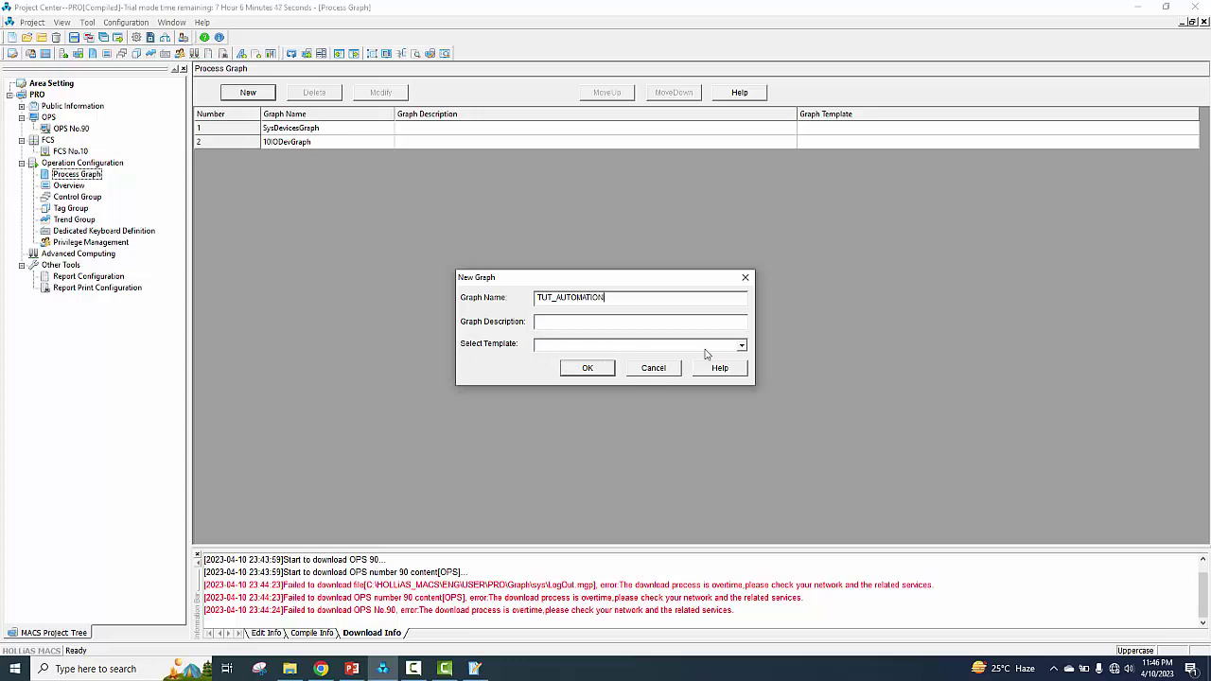
pyautogui.click(742, 346)
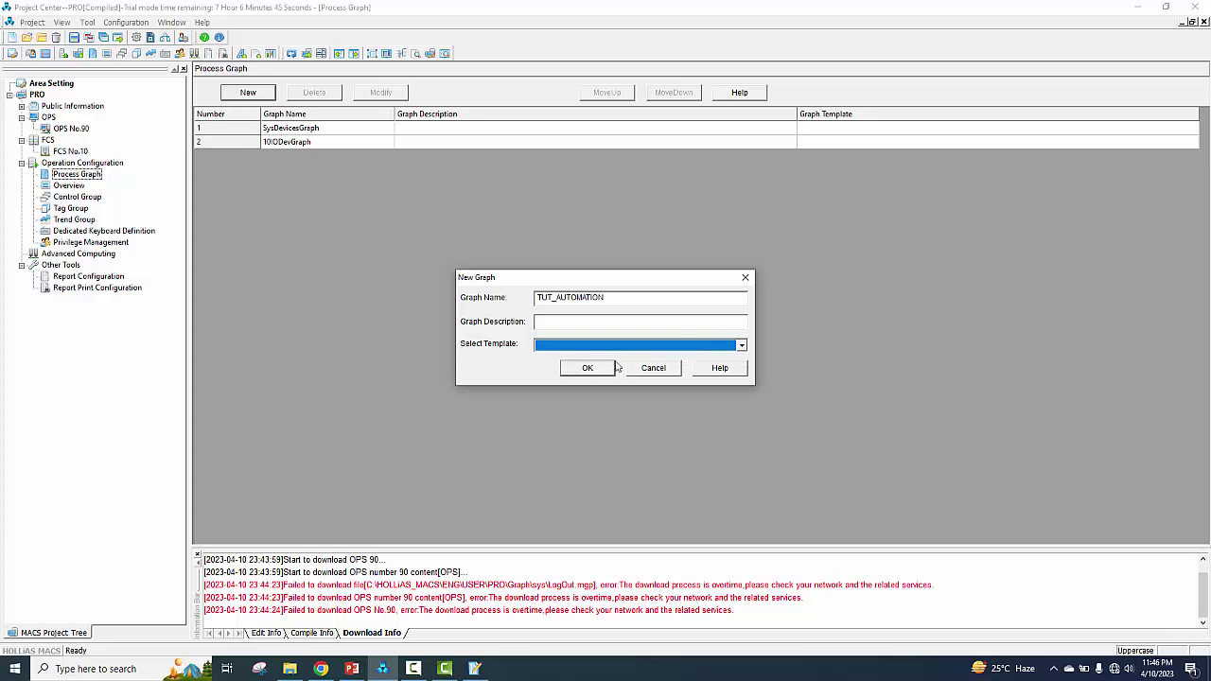
pyautogui.click(586, 369)
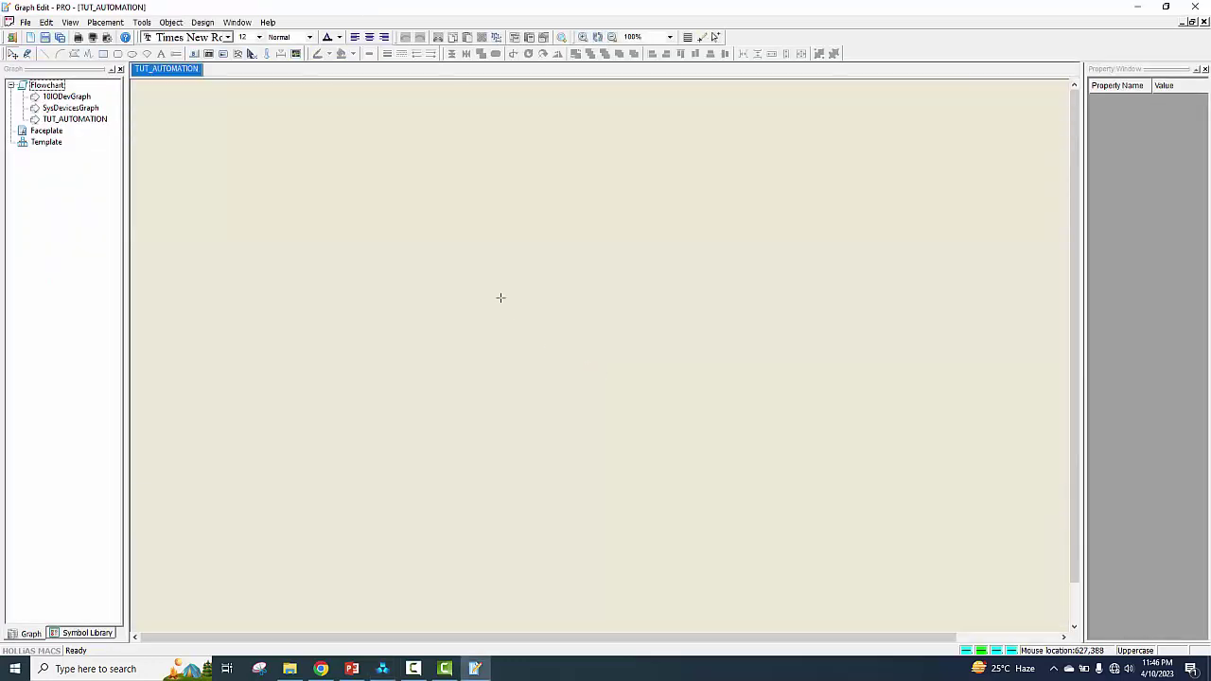
# Step: Set the background color of the TUT_AUTOMATION graph to gray in its graph properties
pyautogui.rightClick(261, 208)
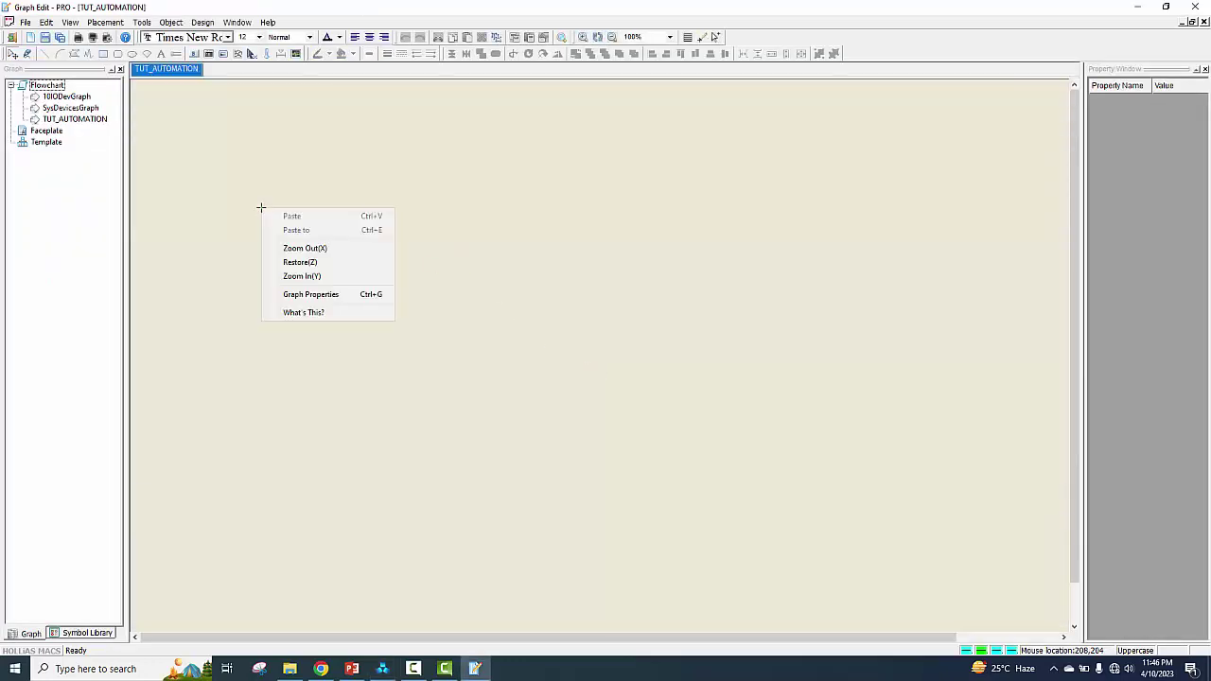
pyautogui.click(328, 294)
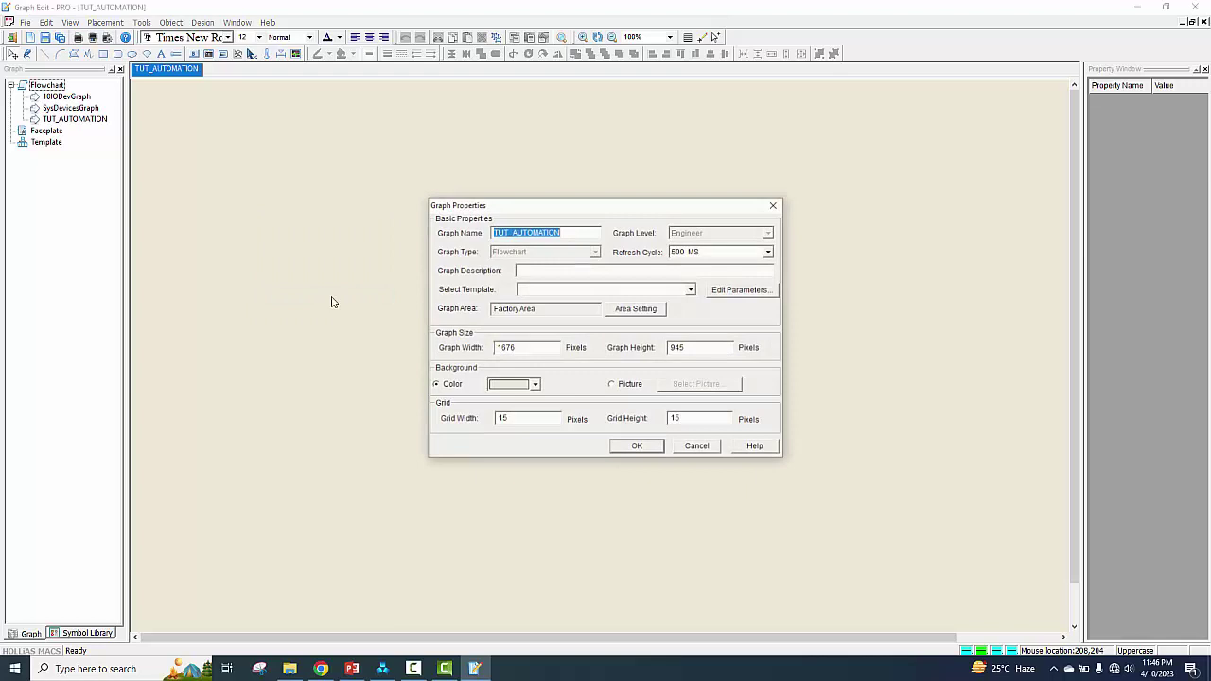
pyautogui.click(534, 385)
pyautogui.click(571, 422)
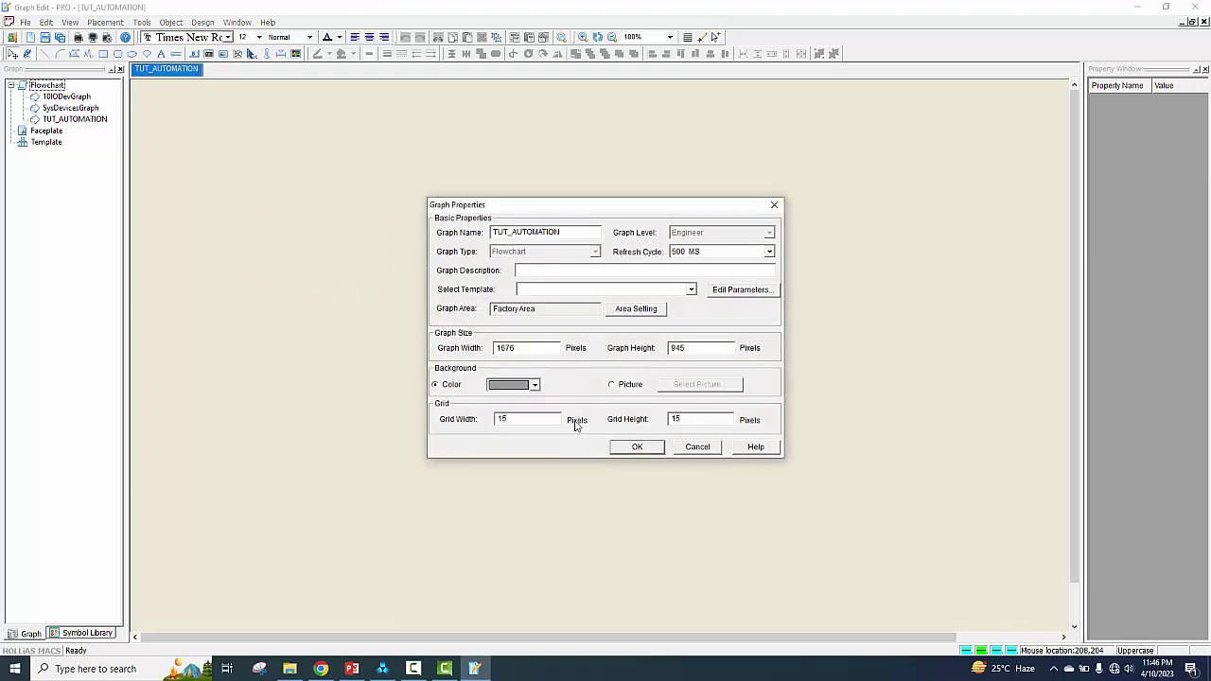
pyautogui.click(635, 447)
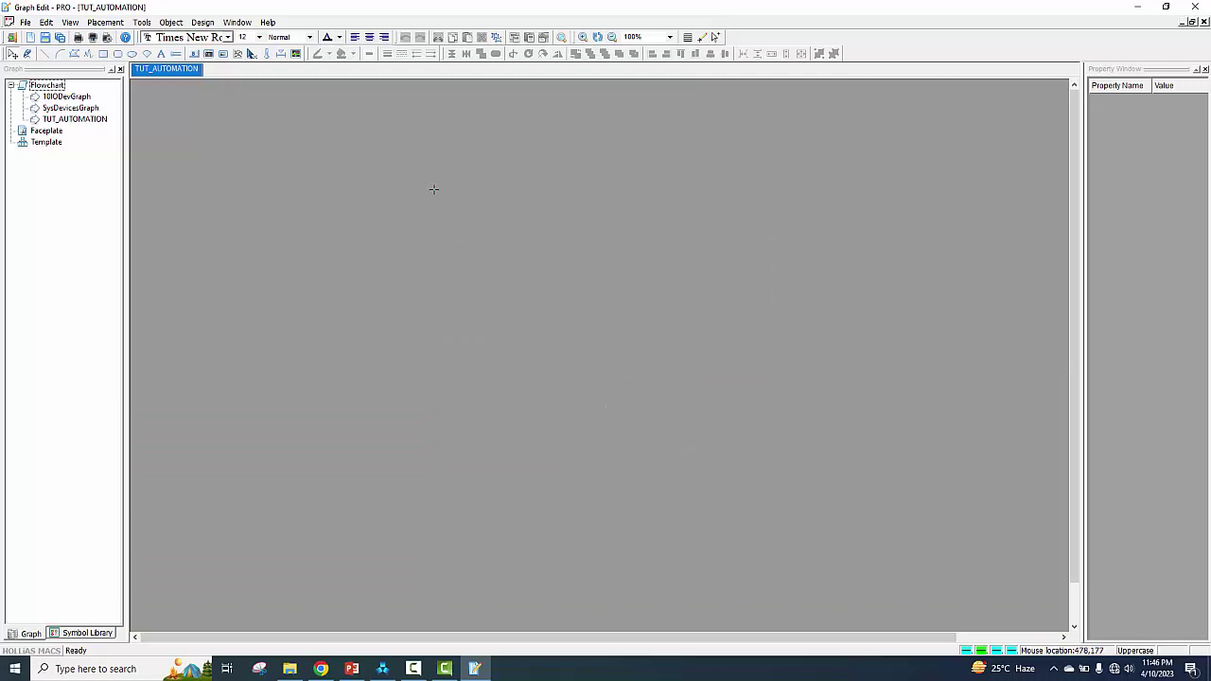
# Step: Draw a white rounded rectangle about 301 by 59 pixels and place it at the top centre of the graph
pyautogui.click(118, 54)
pyautogui.moveTo(374, 221)
pyautogui.mouseDown()
pyautogui.moveTo(529, 291)
pyautogui.moveTo(562, 281)
pyautogui.mouseUp()
pyautogui.moveTo(502, 248)
pyautogui.mouseDown()
pyautogui.moveTo(551, 224)
pyautogui.moveTo(601, 159)
pyautogui.moveTo(609, 141)
pyautogui.moveTo(603, 122)
pyautogui.moveTo(586, 132)
pyautogui.moveTo(594, 126)
pyautogui.mouseUp()
# Step: Examine the rounded rectangle's basic properties, dynamic features and interactive features without changing them
pyautogui.doubleClick(606, 111)
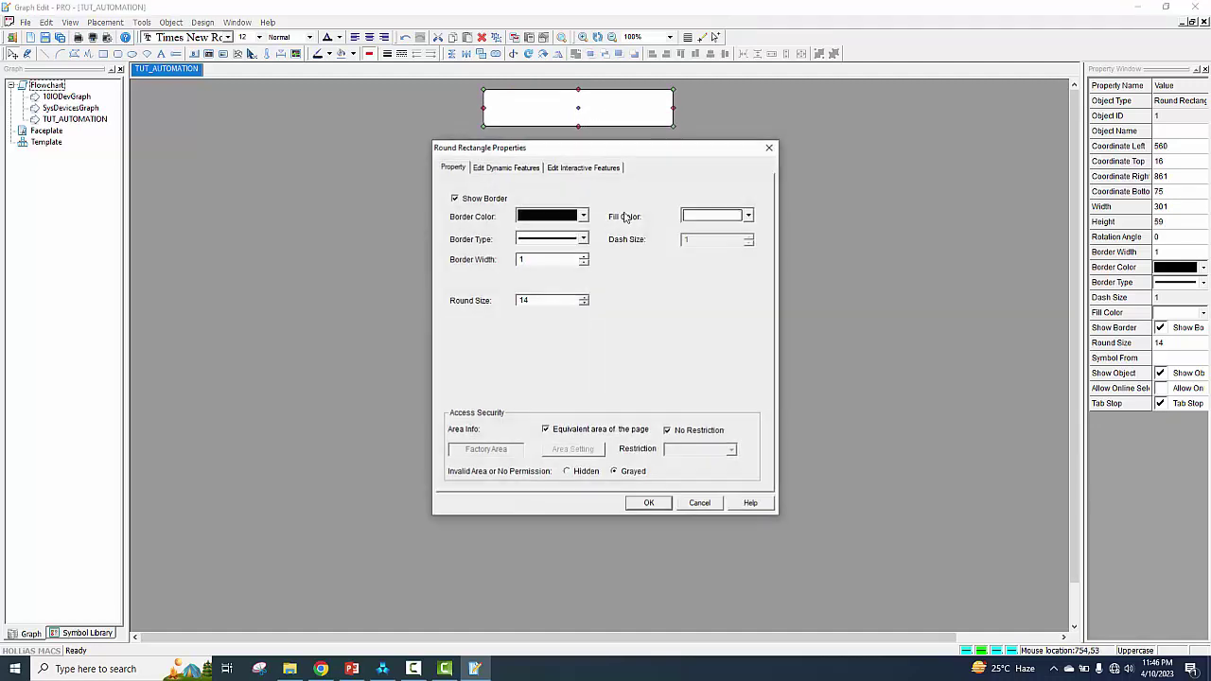
pyautogui.click(507, 168)
pyautogui.click(568, 168)
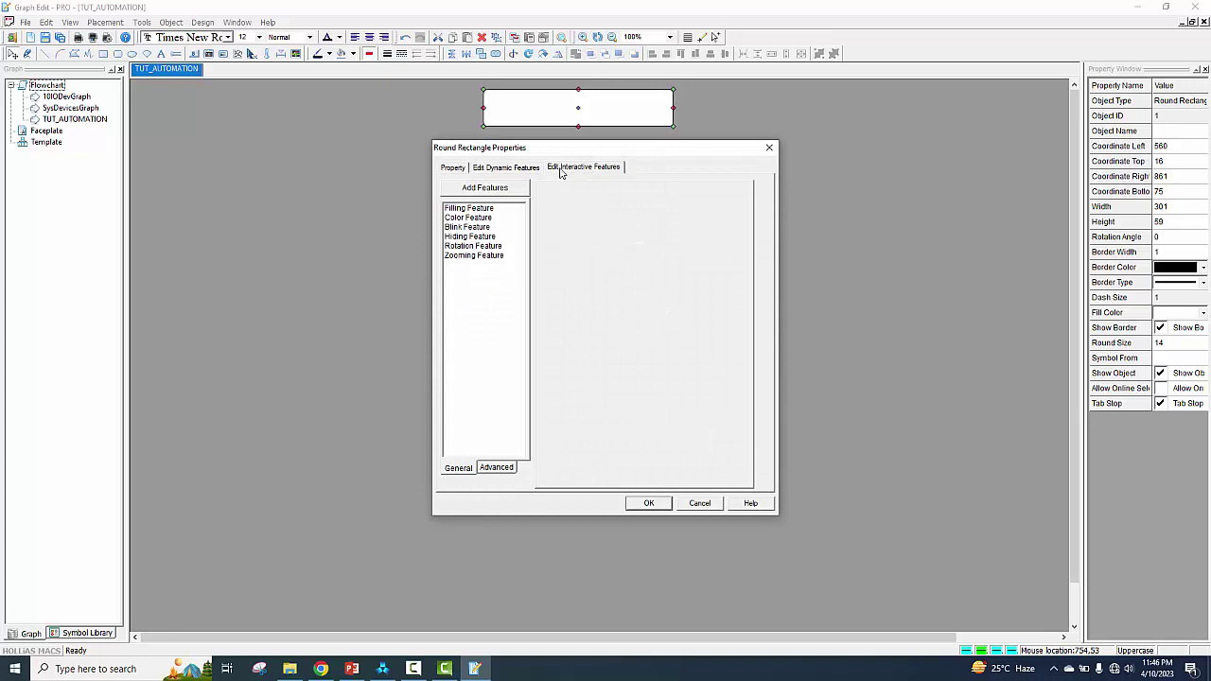
pyautogui.click(454, 169)
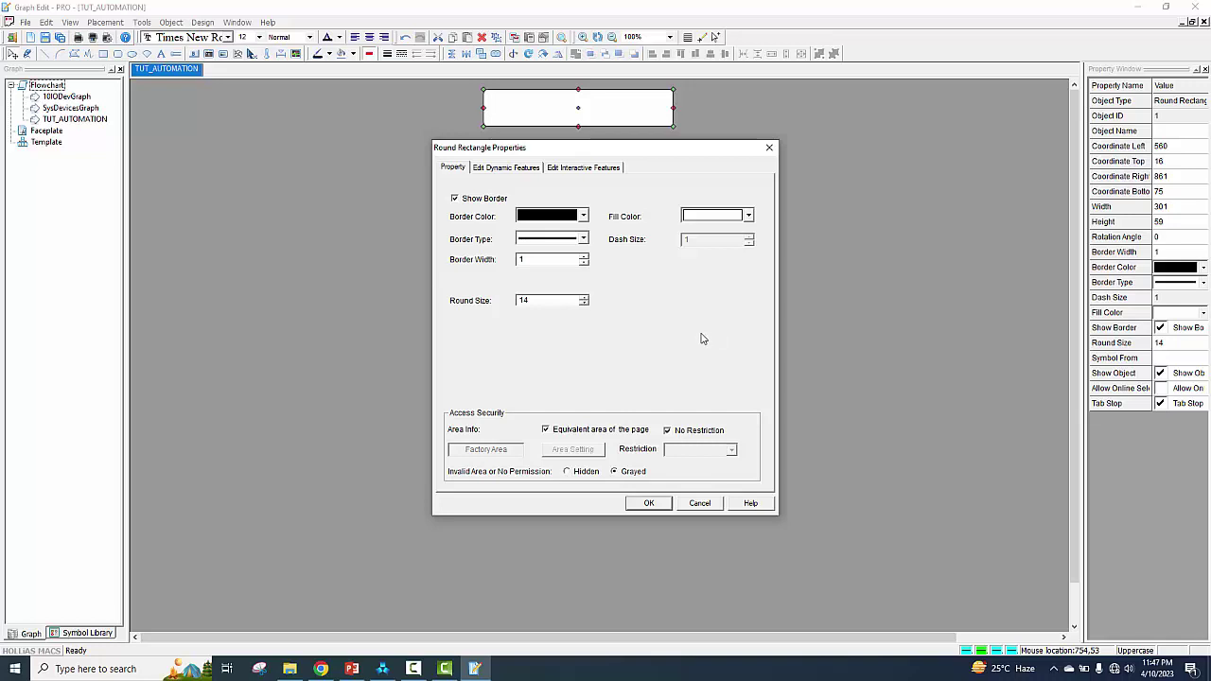
pyautogui.click(512, 170)
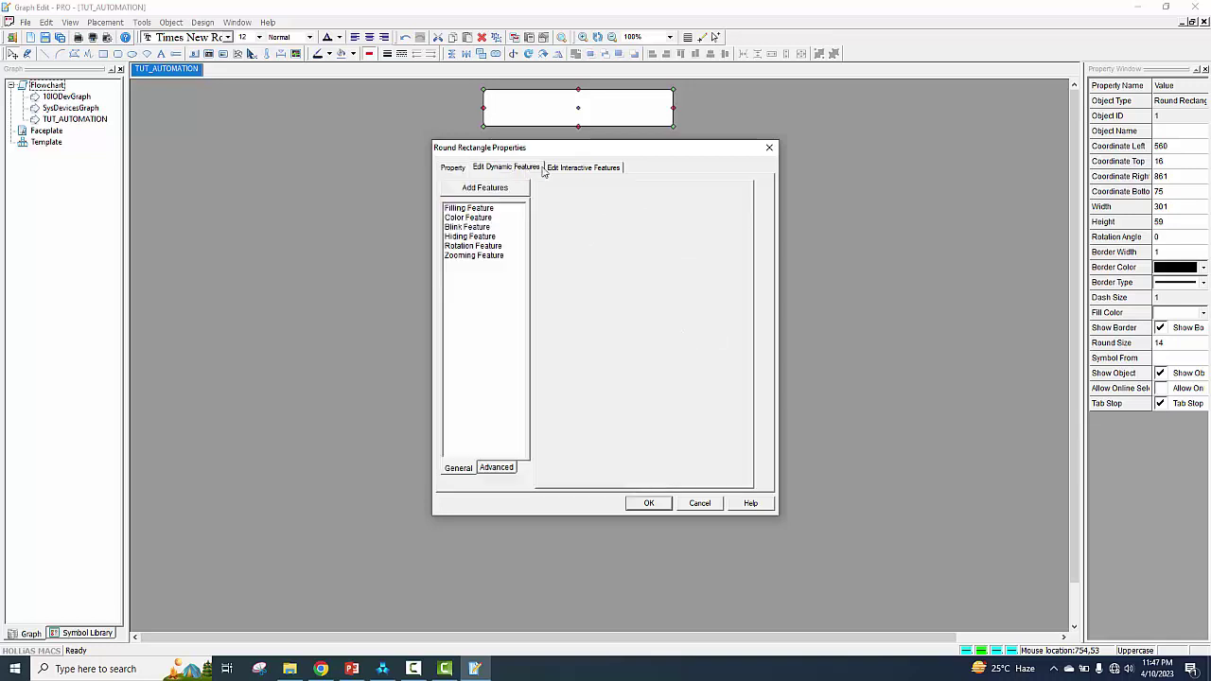
pyautogui.click(576, 170)
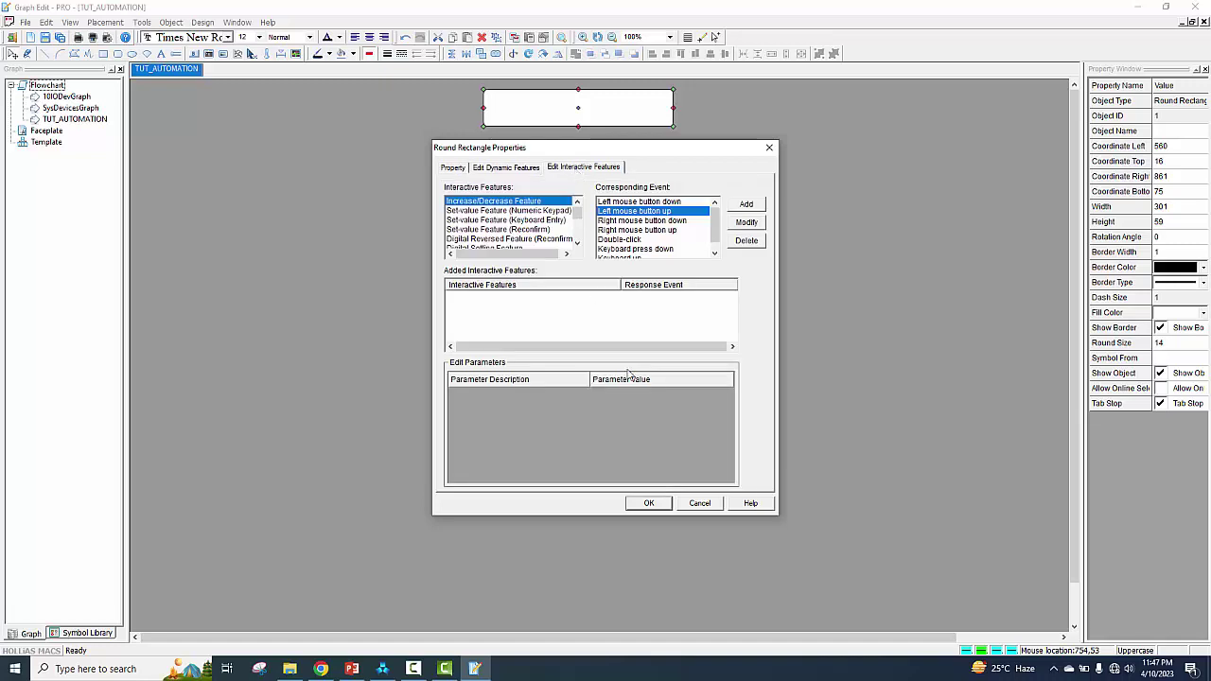
pyautogui.click(702, 504)
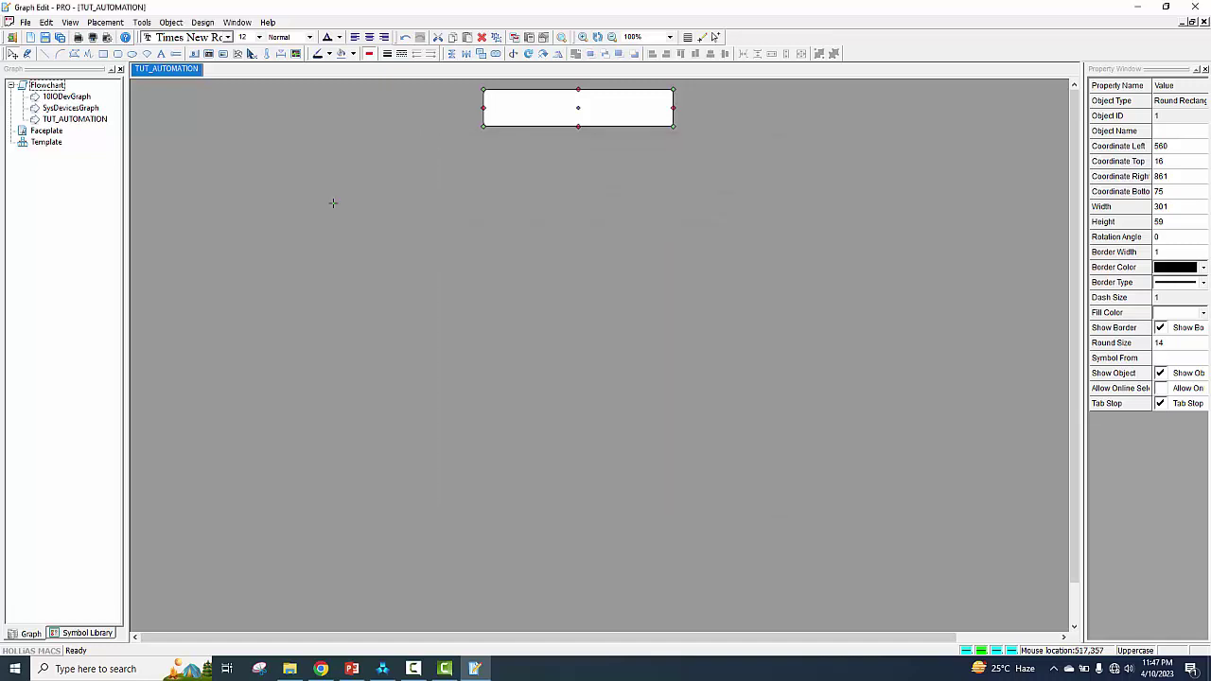
# Step: Add the text AUTOMATION WORLD and centre it inside the rounded rectangle
pyautogui.click(215, 74)
pyautogui.moveTo(523, 105); pyautogui.dragTo(612, 120)
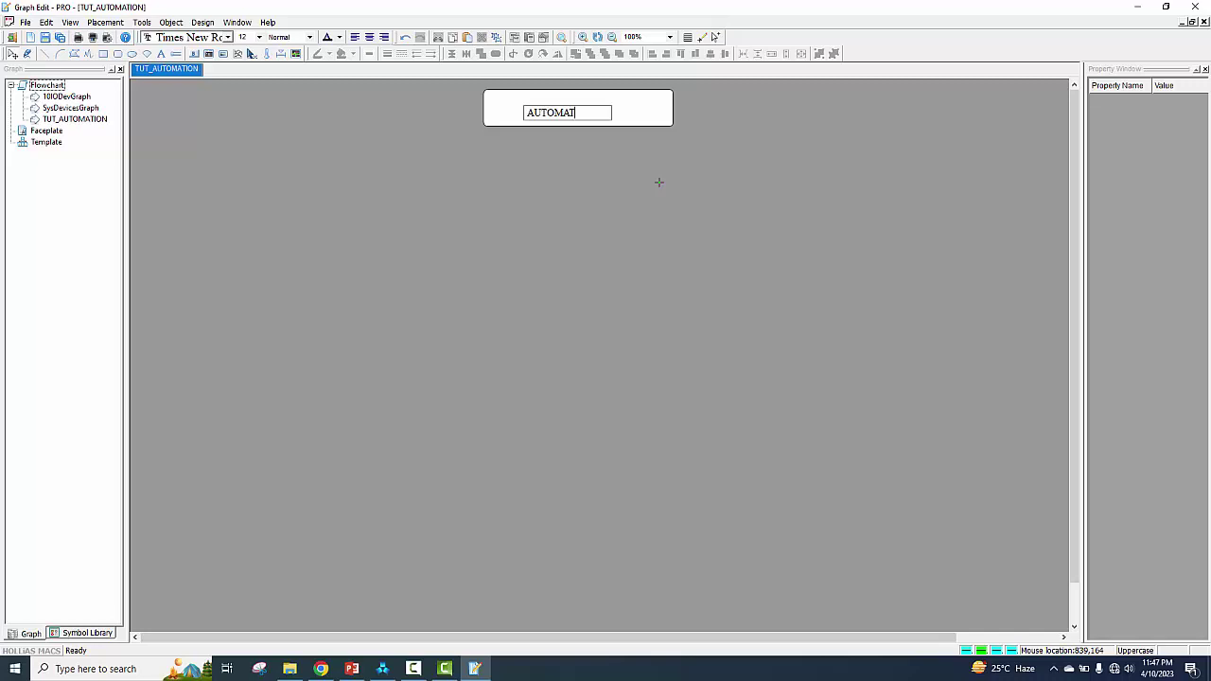
pyautogui.write('AUTOMATION WORLD')
pyautogui.click(658, 188)
pyautogui.moveTo(566, 115); pyautogui.dragTo(589, 117)
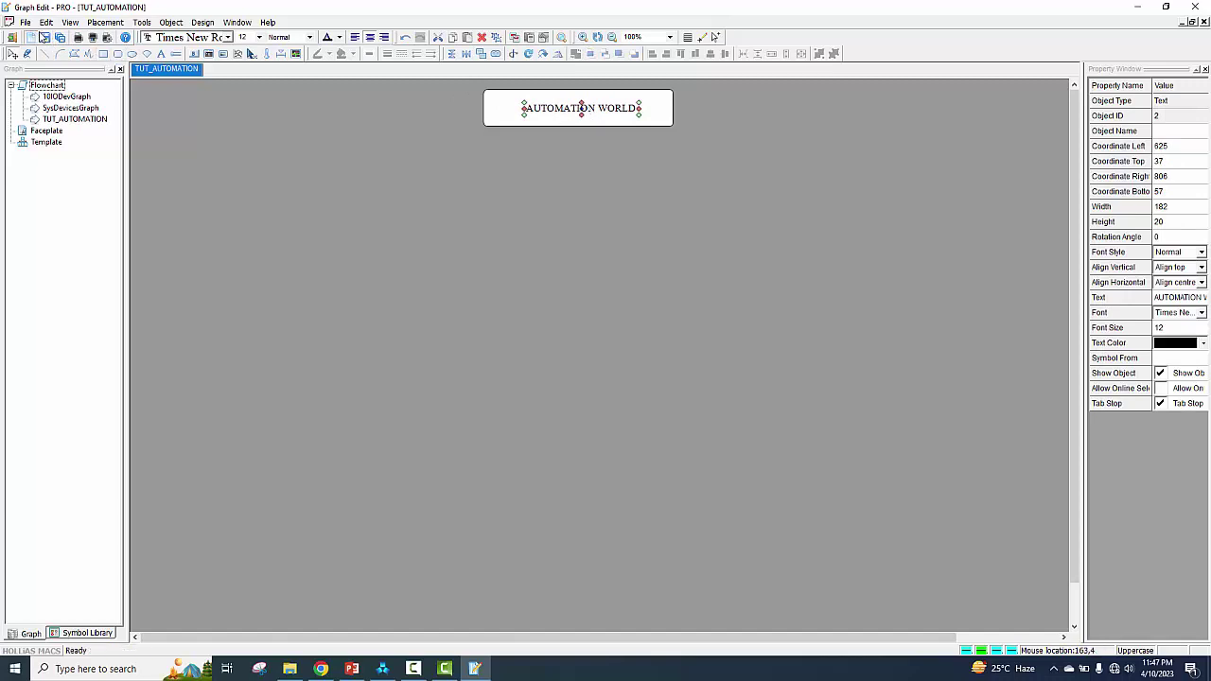
# Step: Save the TUT_AUTOMATION graph without creating another graph
pyautogui.click(35, 36)
pyautogui.press('Return')
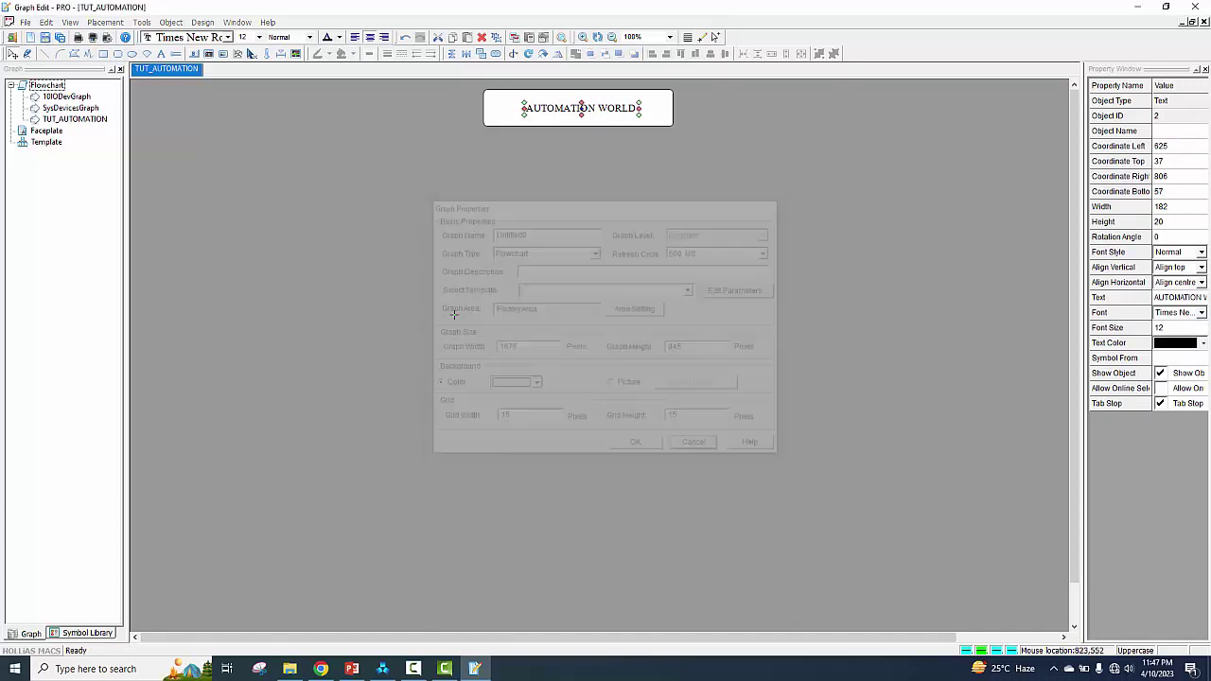
pyautogui.click(44, 36)
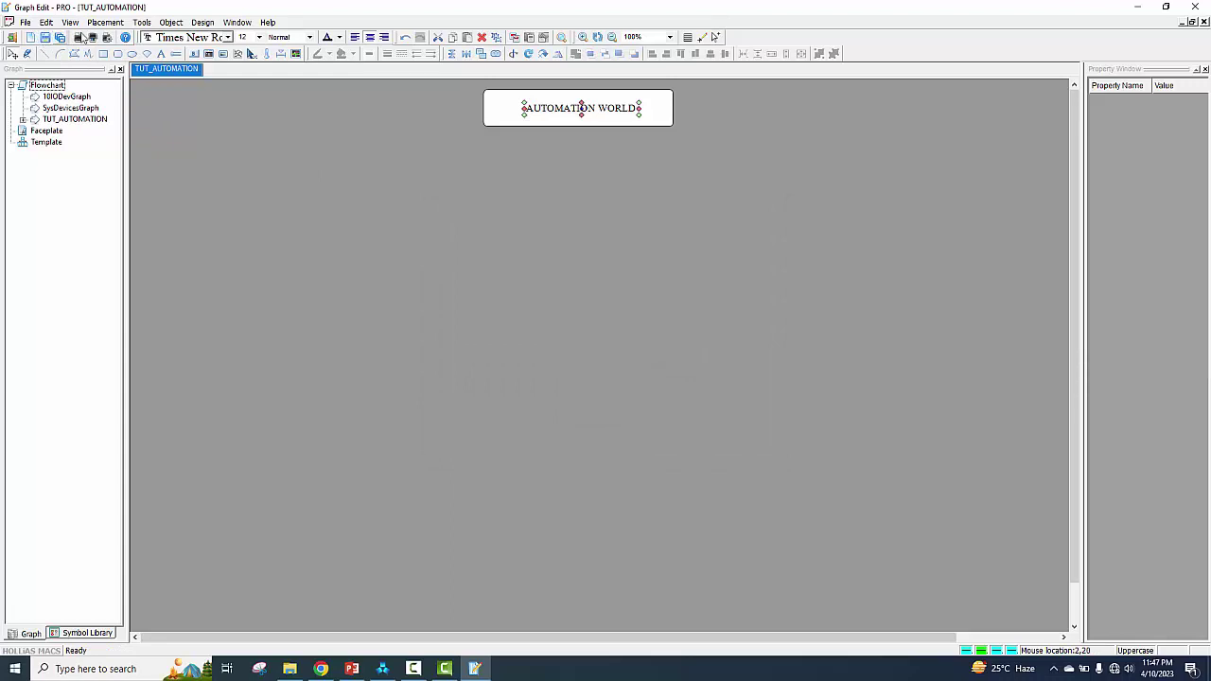
# Step: Download the selected graph TUT_AUTOMATION to OPS No.90 and close the graph download dialog
pyautogui.click(202, 21)
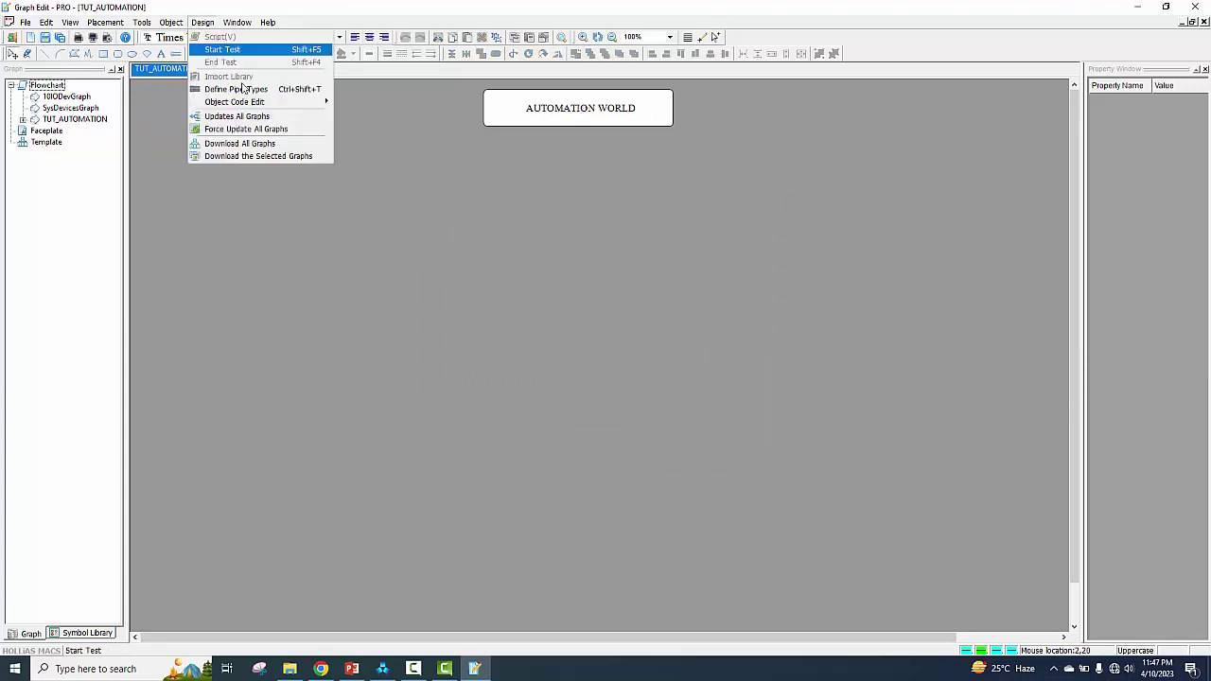
pyautogui.click(264, 156)
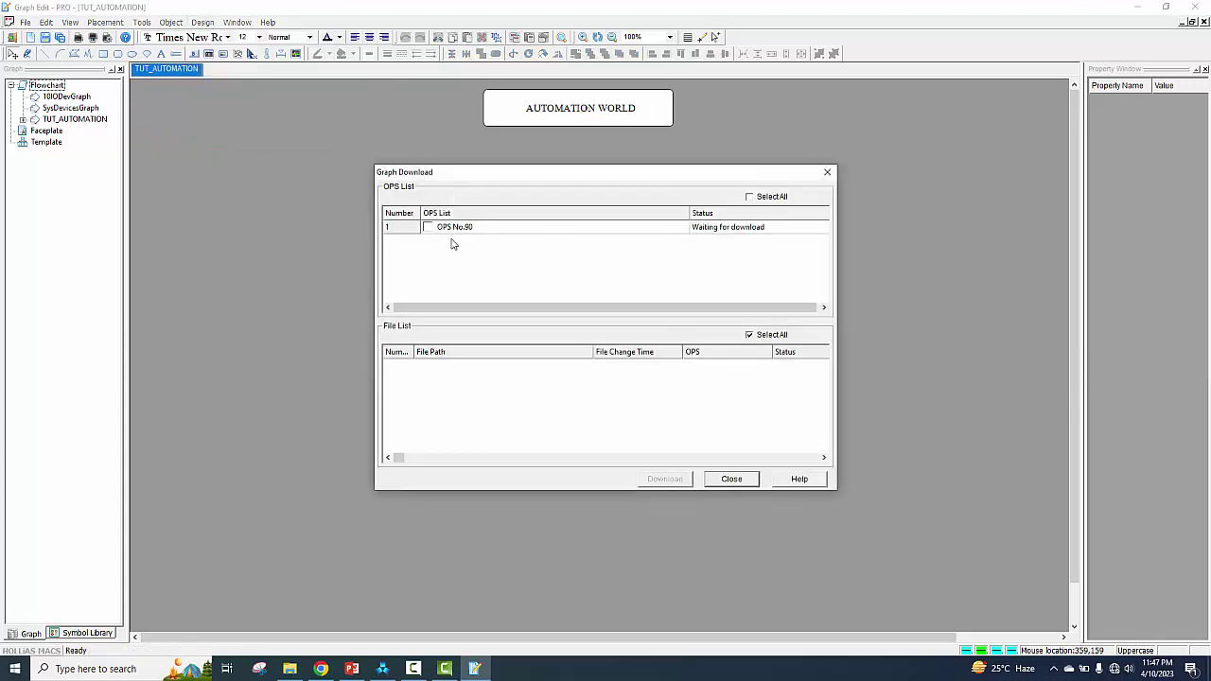
pyautogui.click(427, 227)
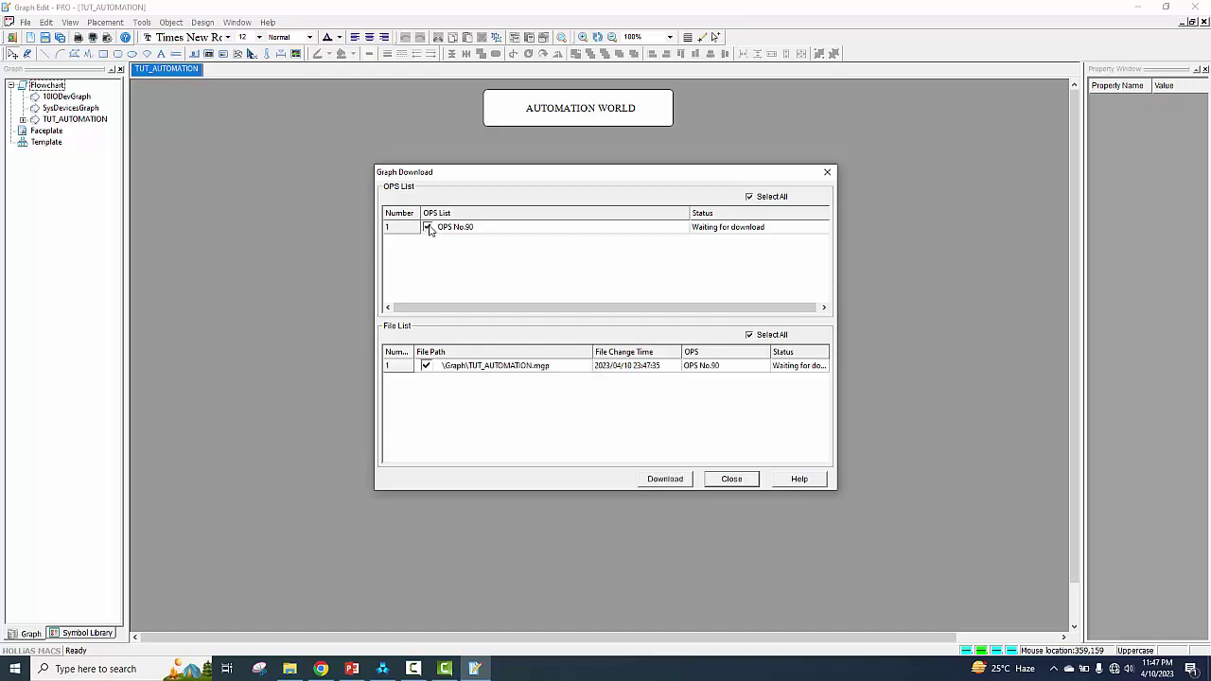
pyautogui.click(665, 479)
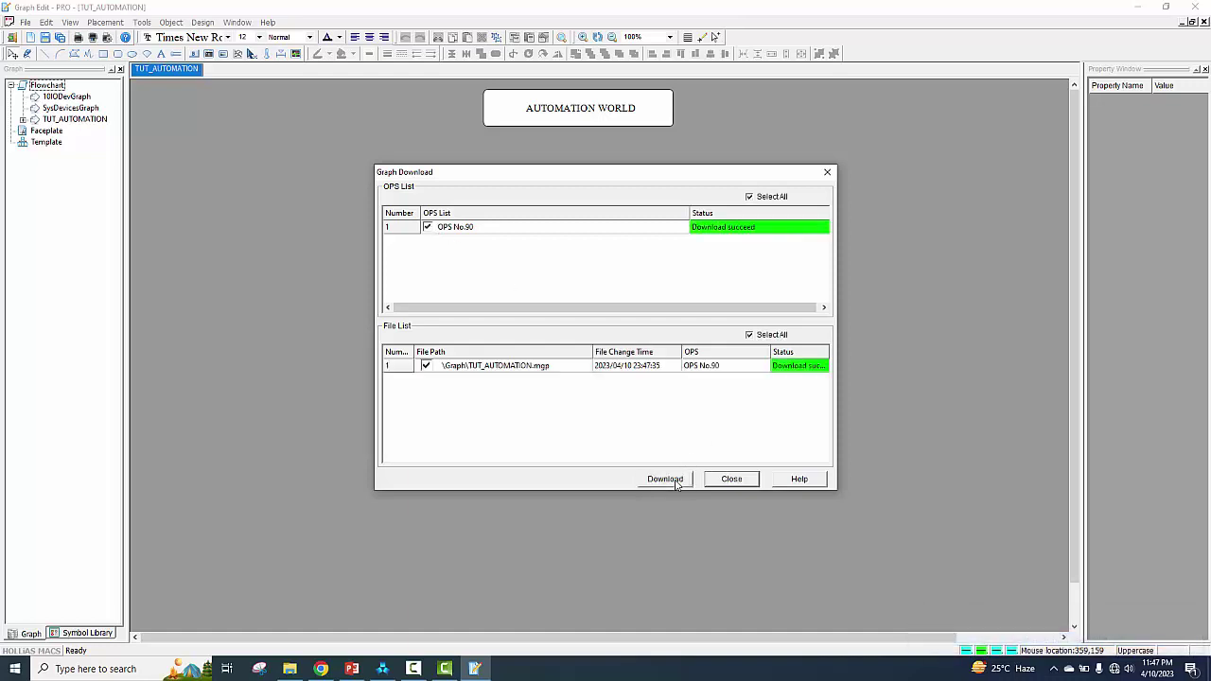
pyautogui.click(731, 479)
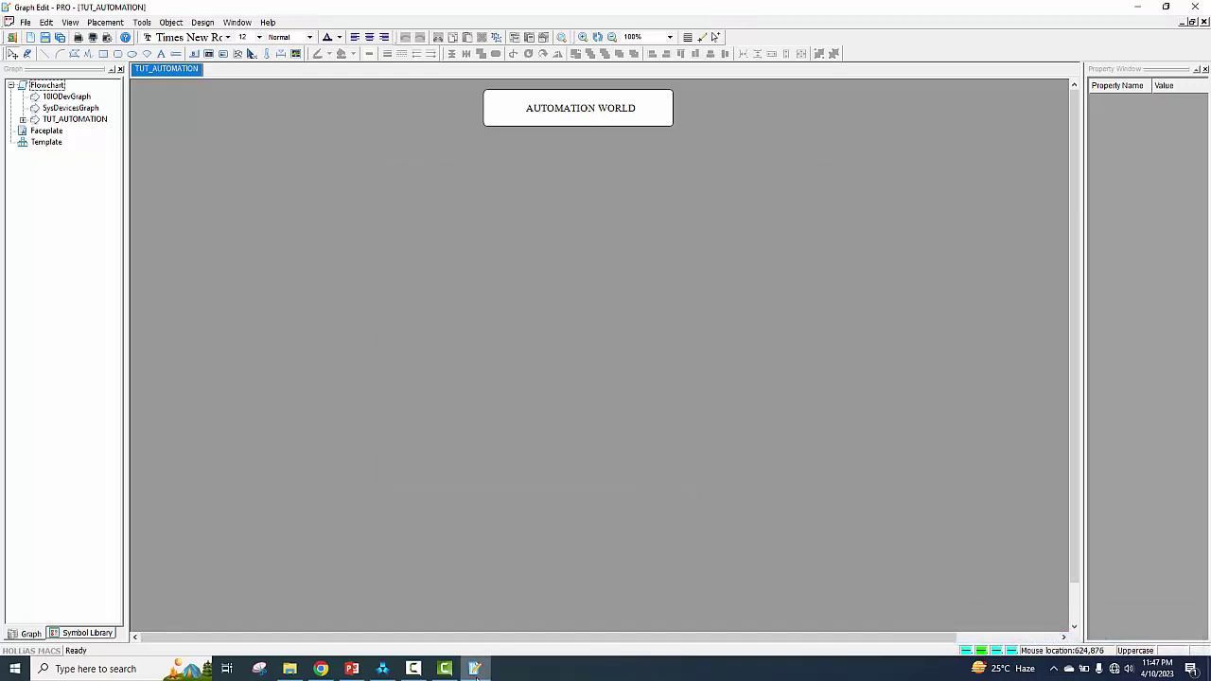
# Step: Switch to Project Center, close the process graph list, and download the OPS service with project PRO to OPS No.90
pyautogui.click(383, 668)
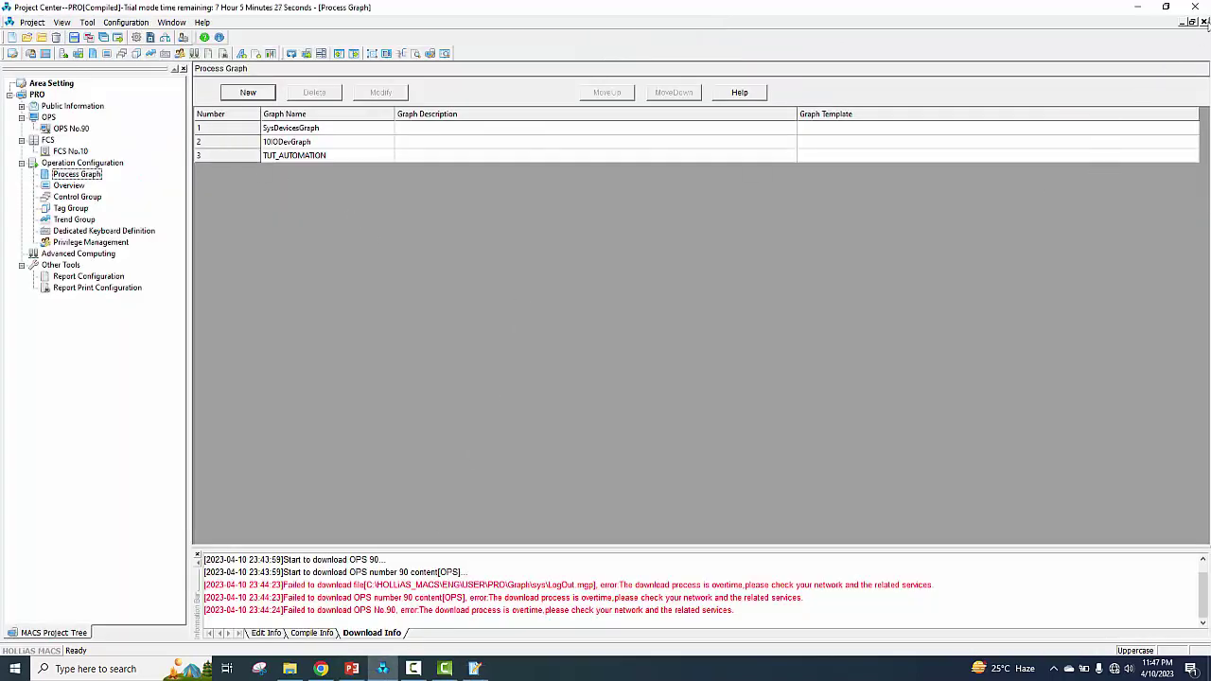
pyautogui.click(1204, 21)
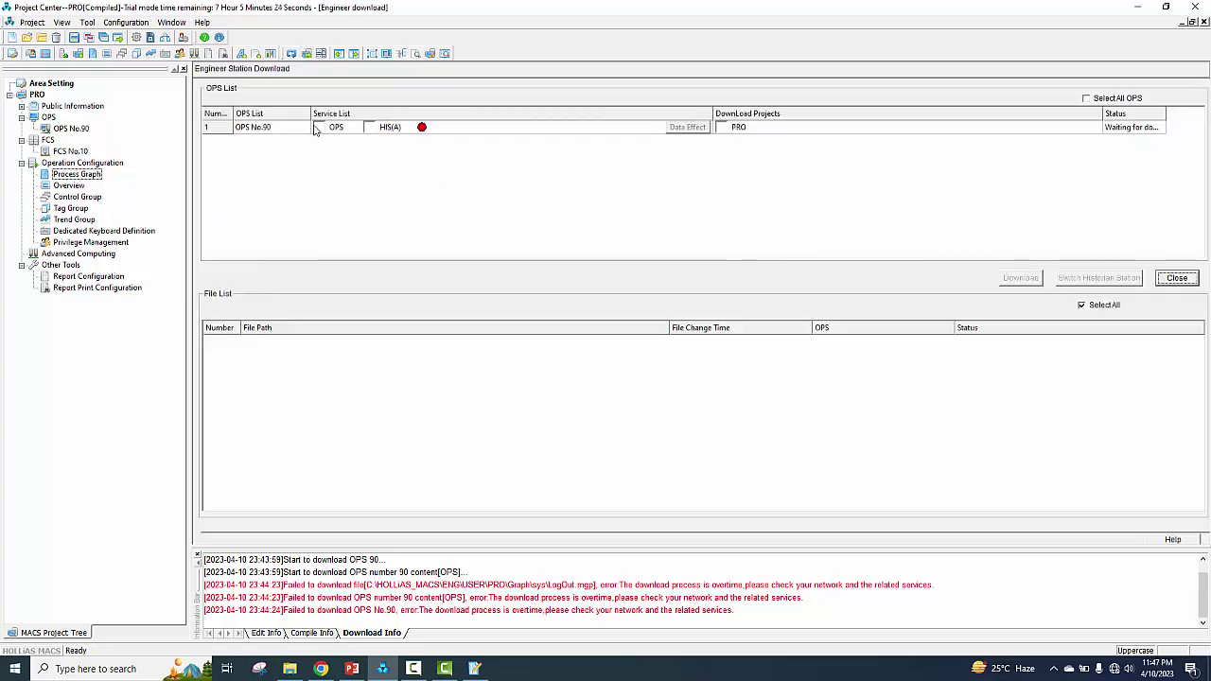
pyautogui.click(318, 128)
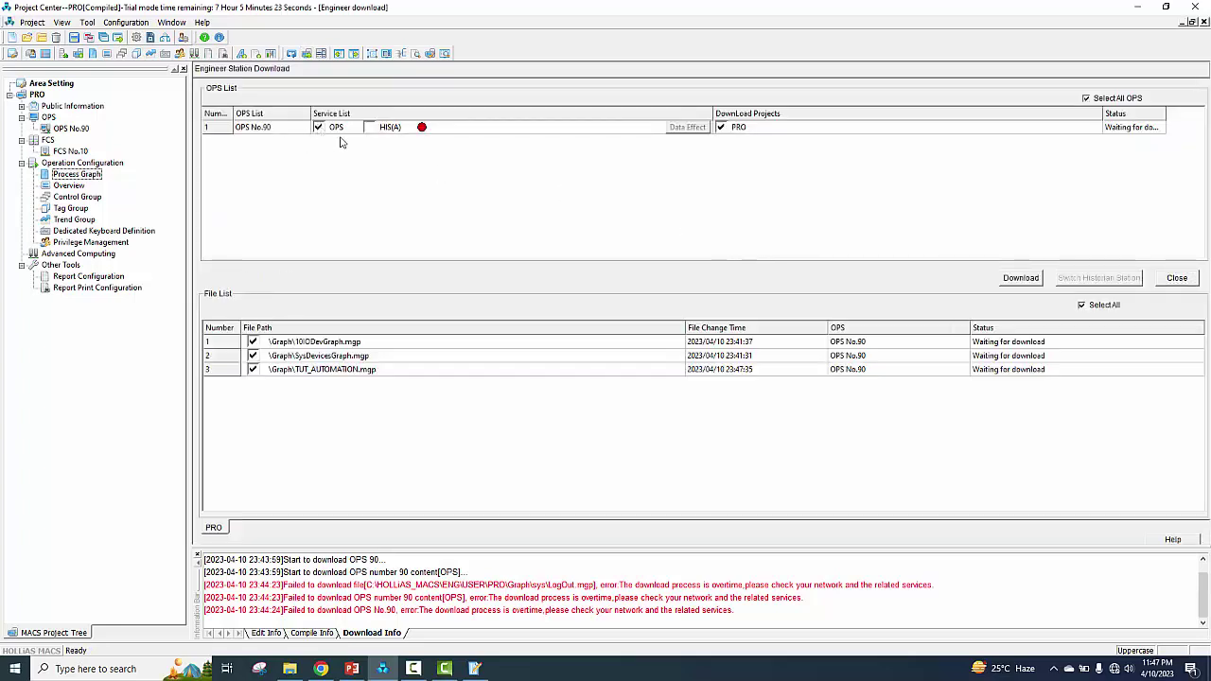
pyautogui.click(1021, 279)
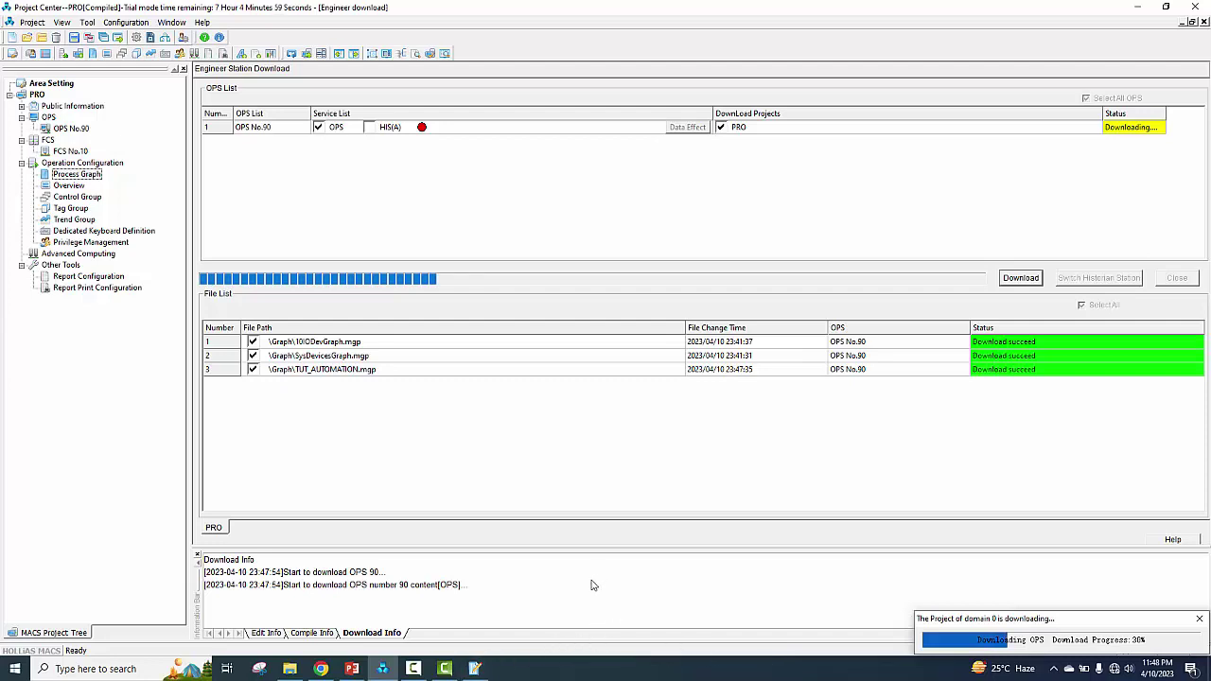
pyautogui.click(416, 669)
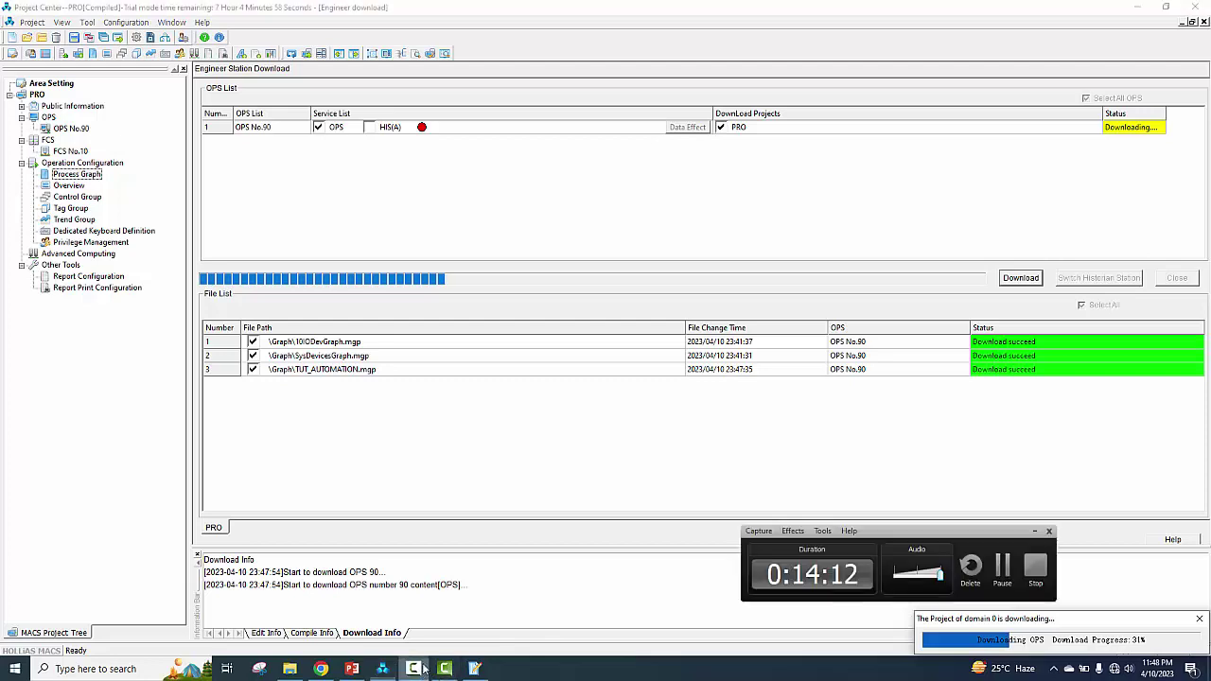
pyautogui.click(1002, 568)
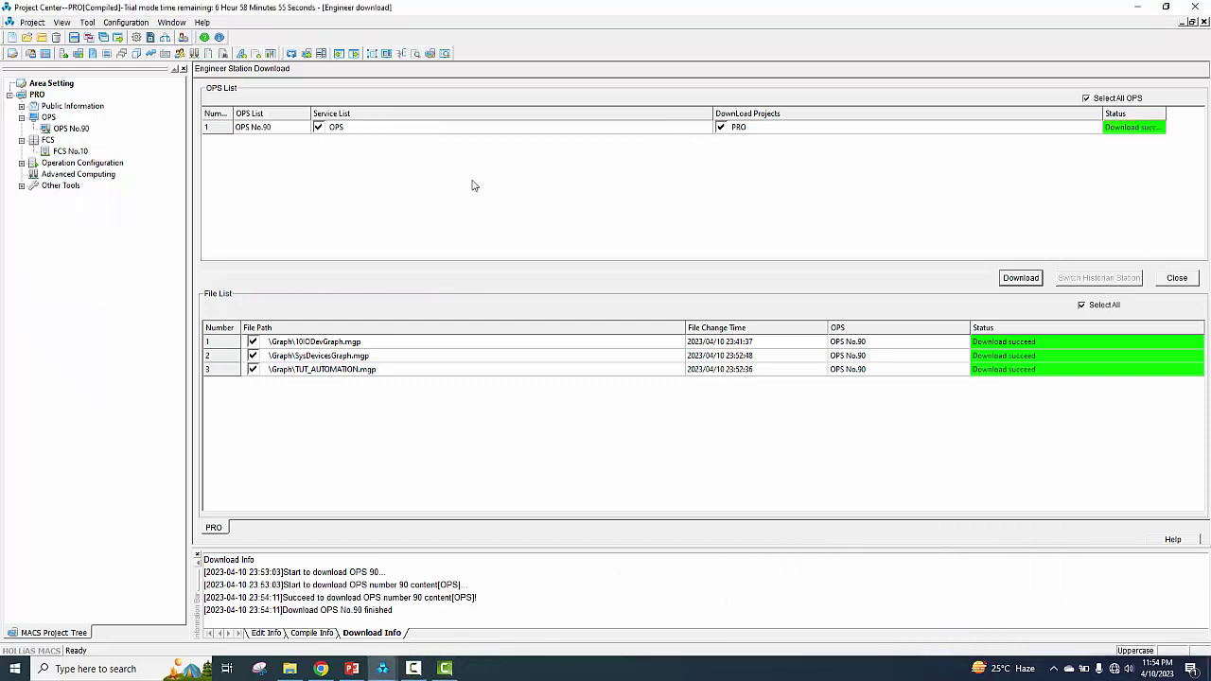
# Step: Reselect the OPS service for OPS No.90 and download project PRO with its three graph files again
pyautogui.click(319, 127)
pyautogui.click(319, 127)
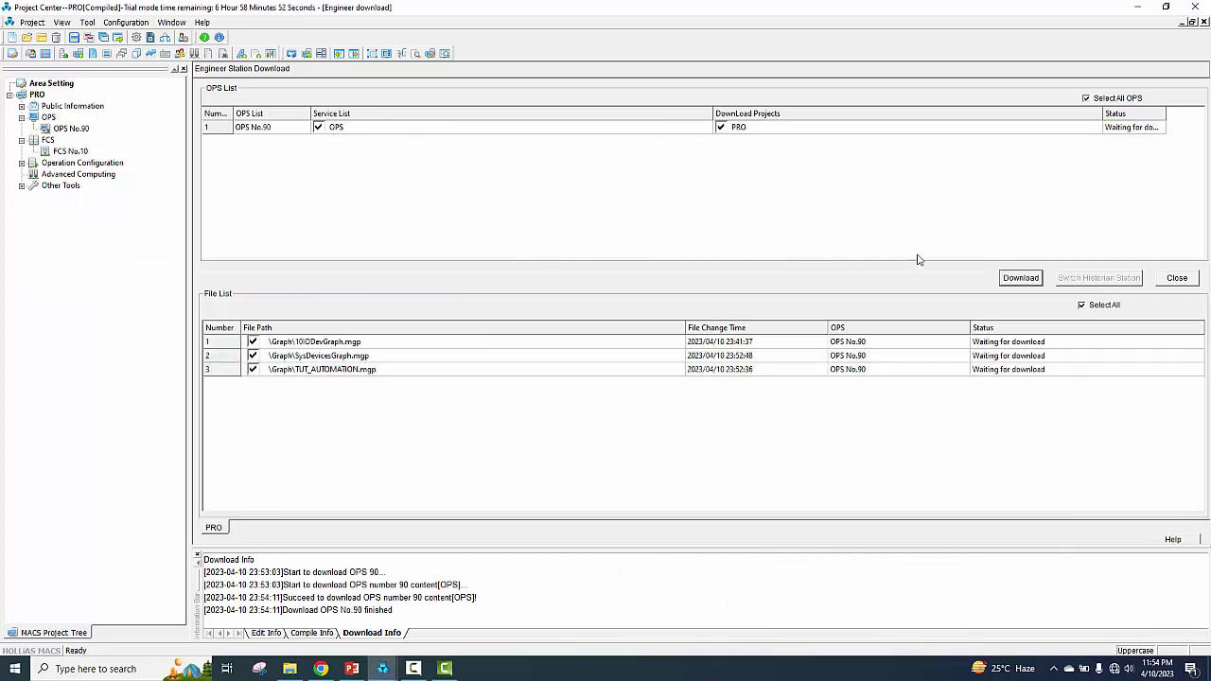
pyautogui.click(1018, 280)
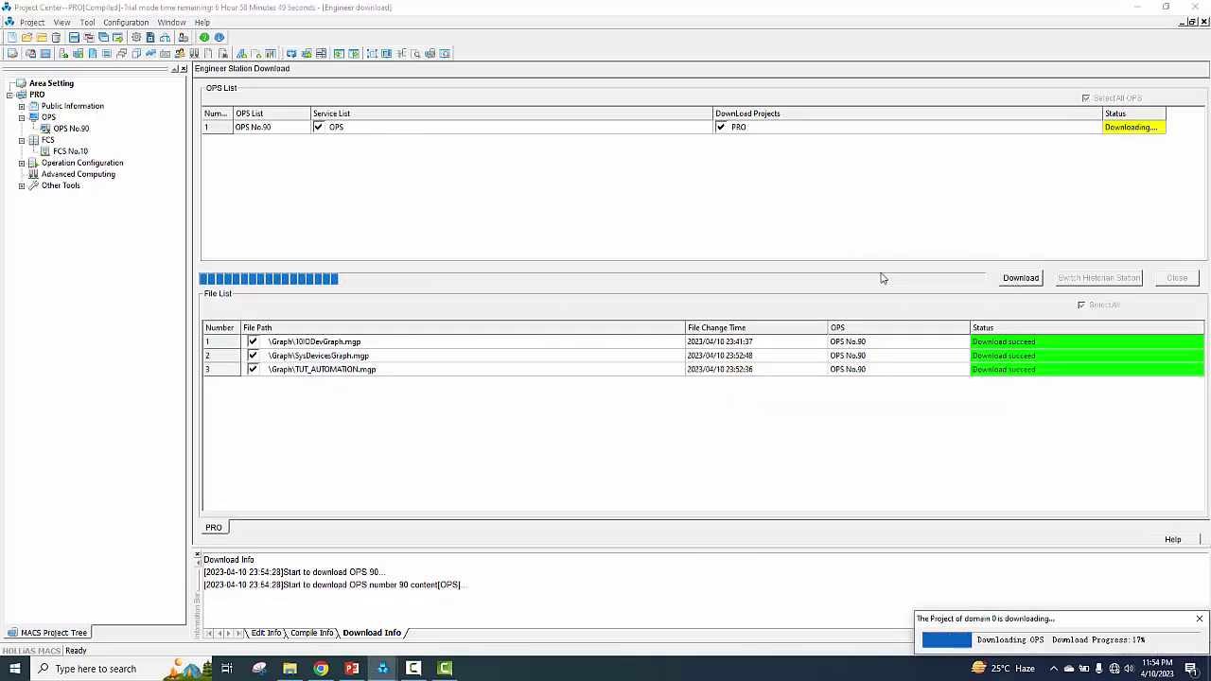